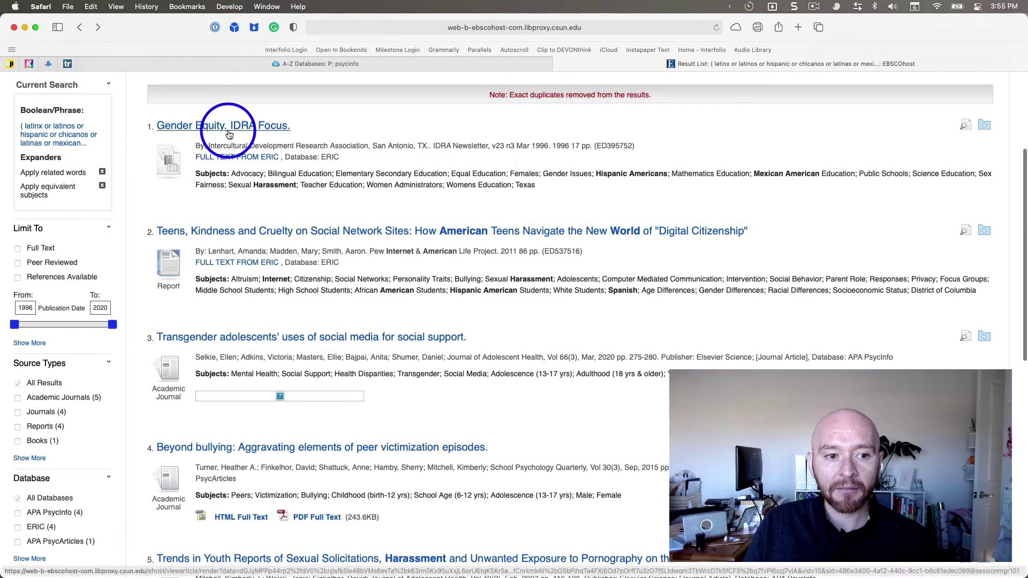
Open the "Gender Equity. IDRA Focus." record from the result list and examine its abstract and publication details.
click(229, 128)
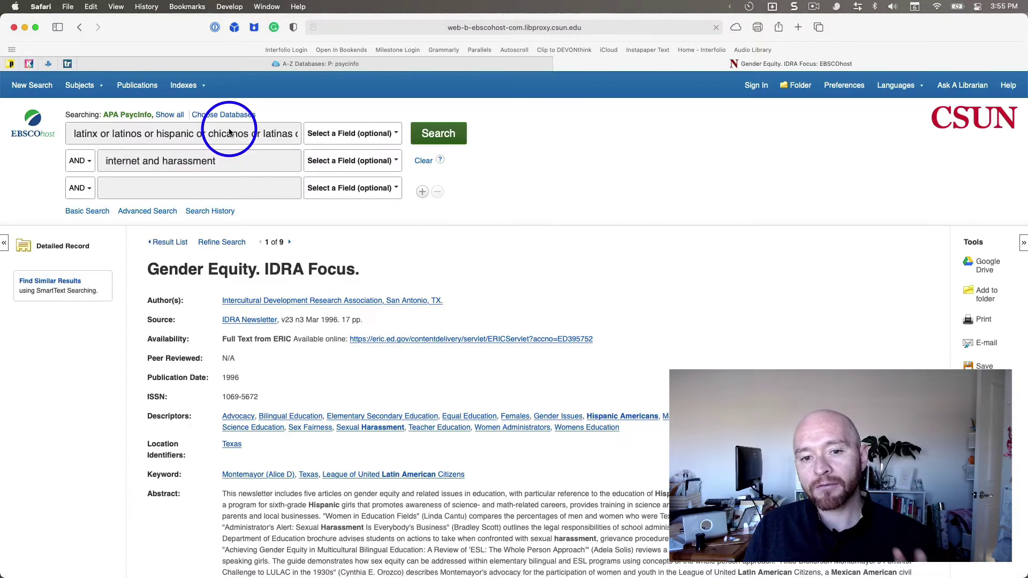
scroll(280, 288, down, 1)
scroll(280, 291, down, 3)
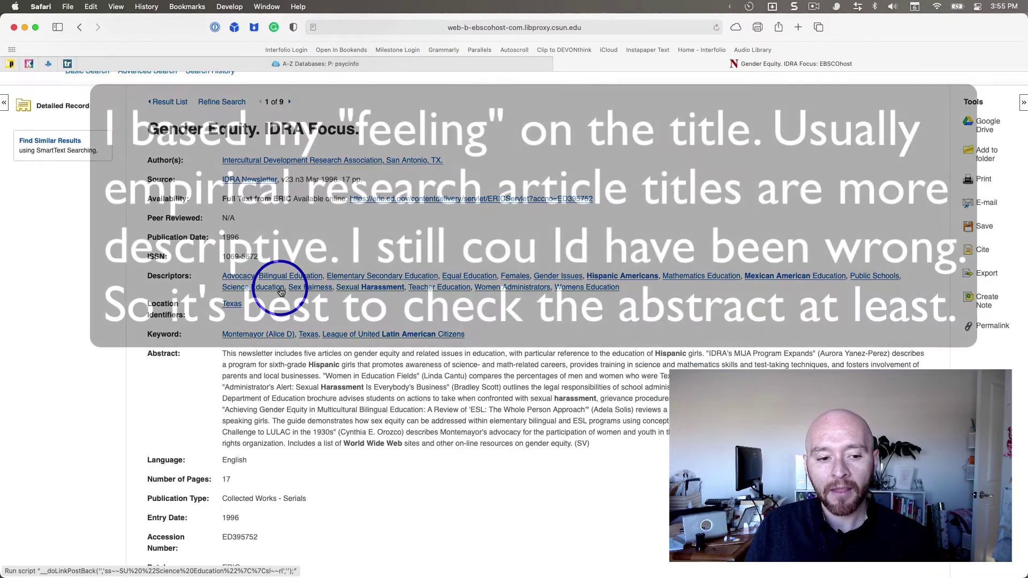
scroll(280, 290, down, 3)
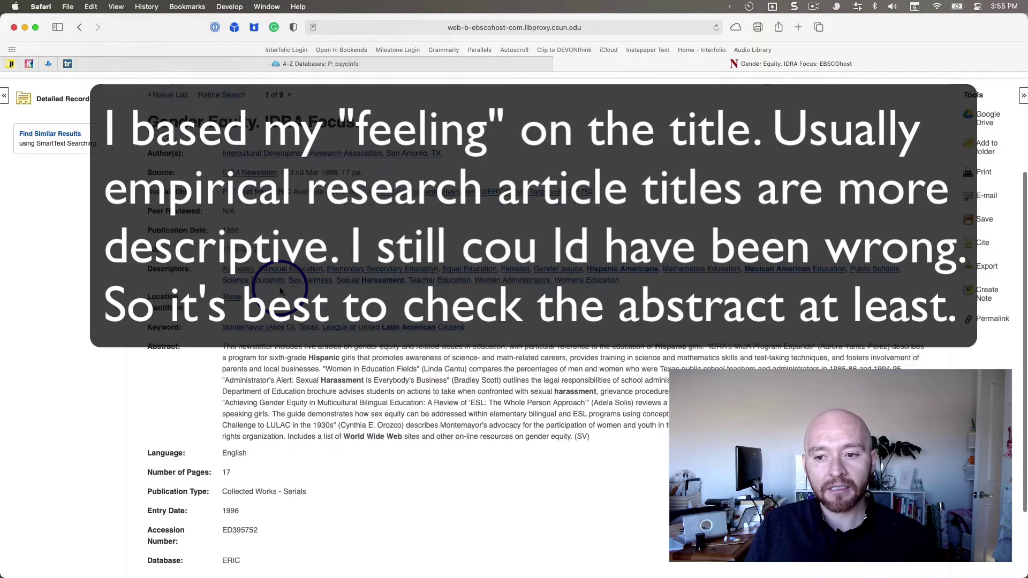
drag(224, 283, 605, 367)
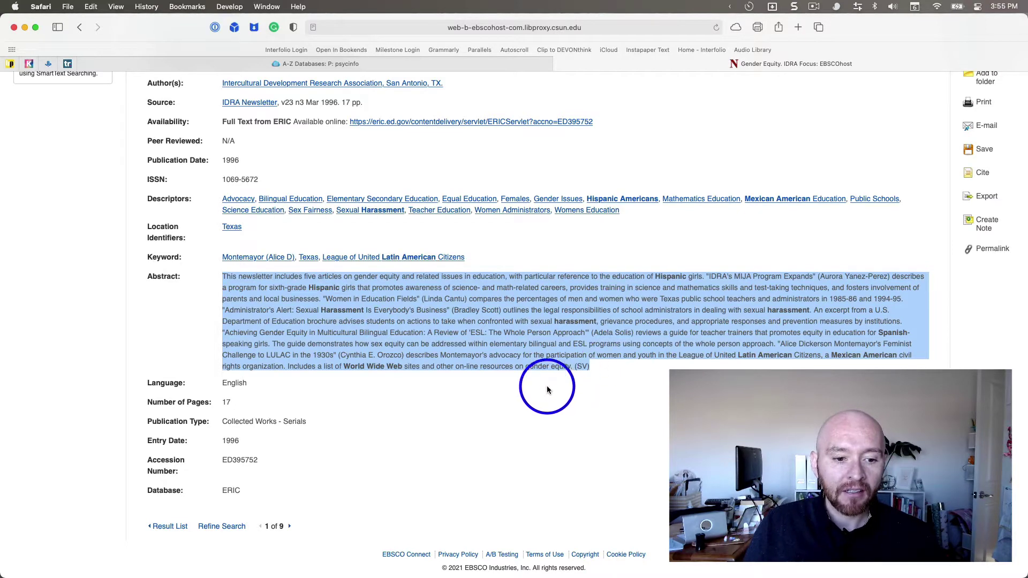
scroll(523, 381, up, 3)
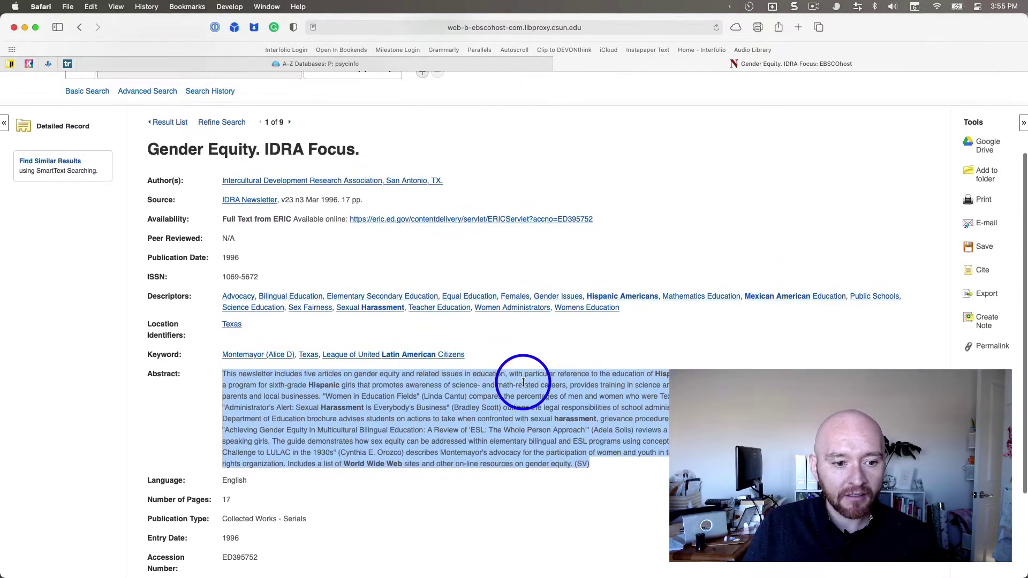
scroll(523, 382, down, 4)
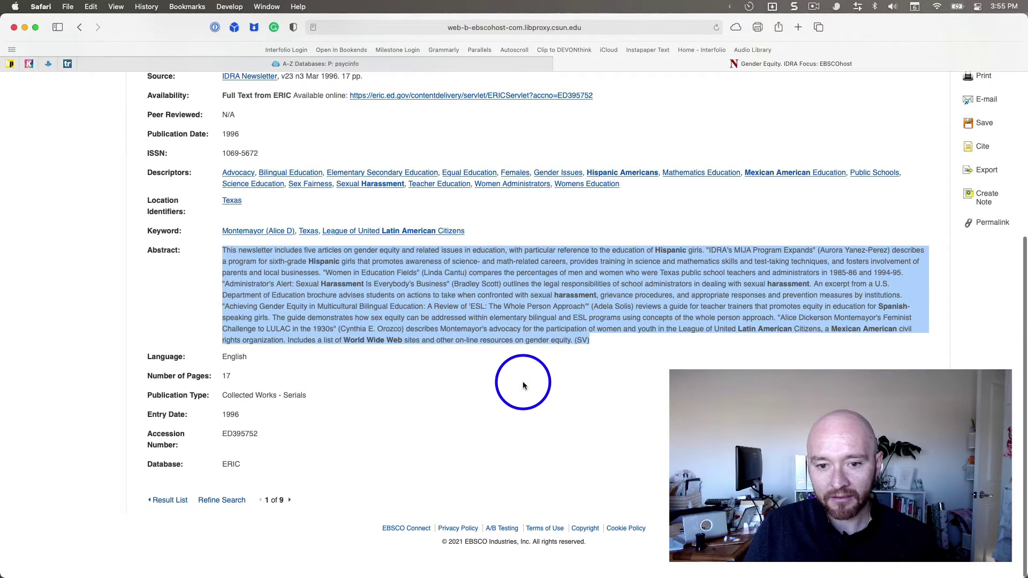
scroll(352, 432, up, 8)
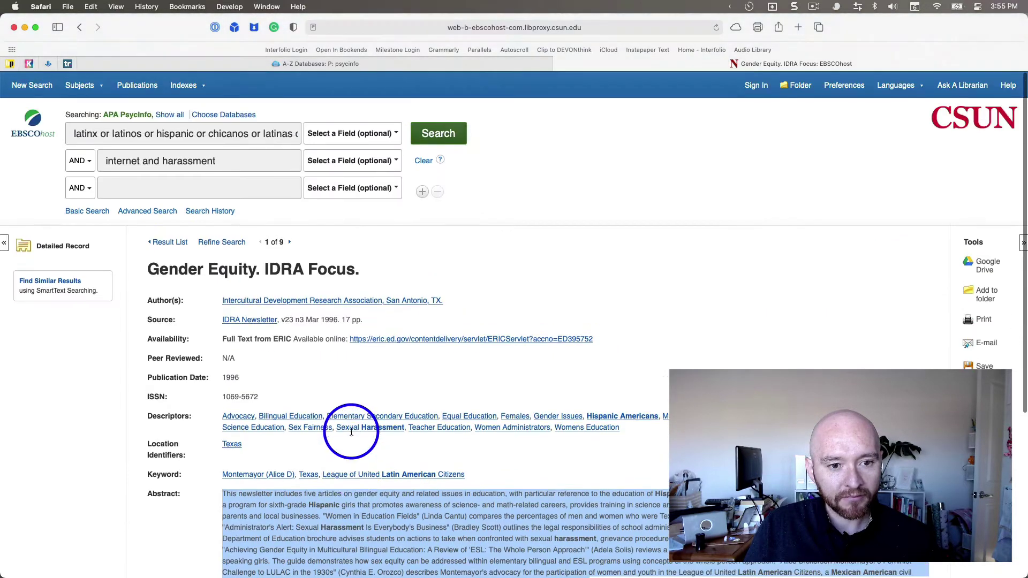
scroll(360, 375, down, 8)
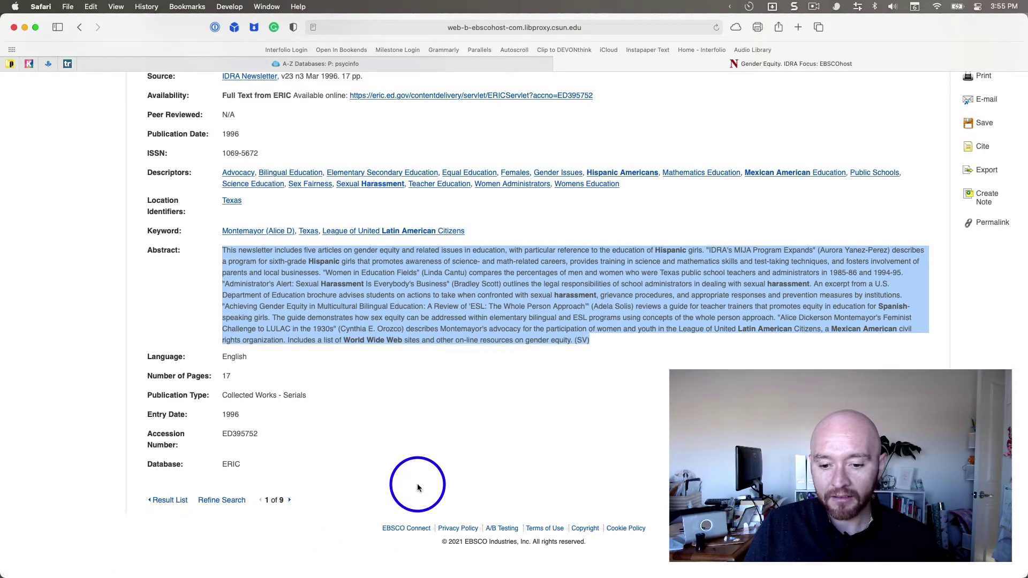
Copy the title "Gender Equity. IDRA Focus" from the detailed record.
scroll(417, 486, up, 3)
scroll(418, 488, up, 4)
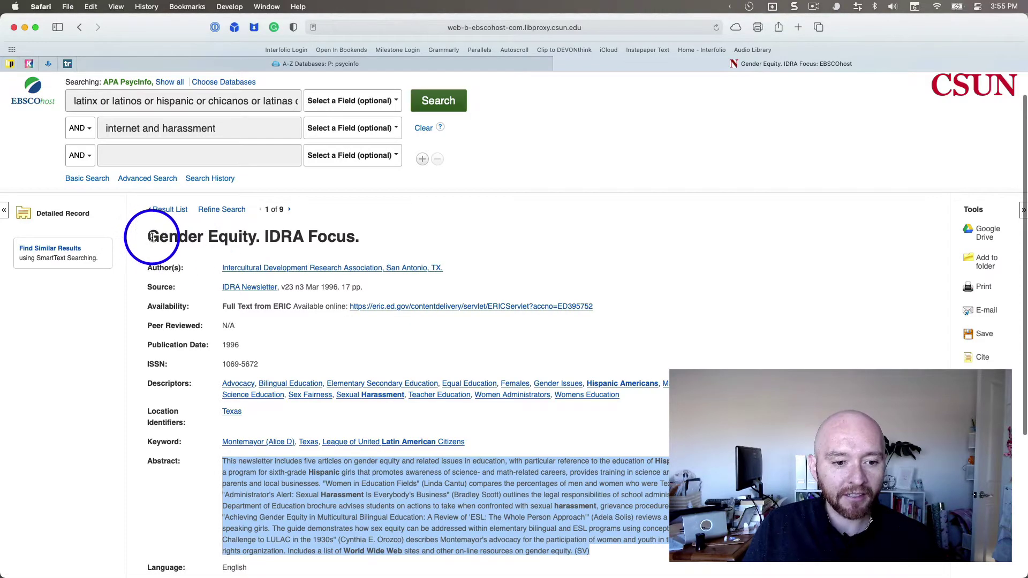
drag(150, 236, 356, 231)
right_click(352, 236)
click(367, 270)
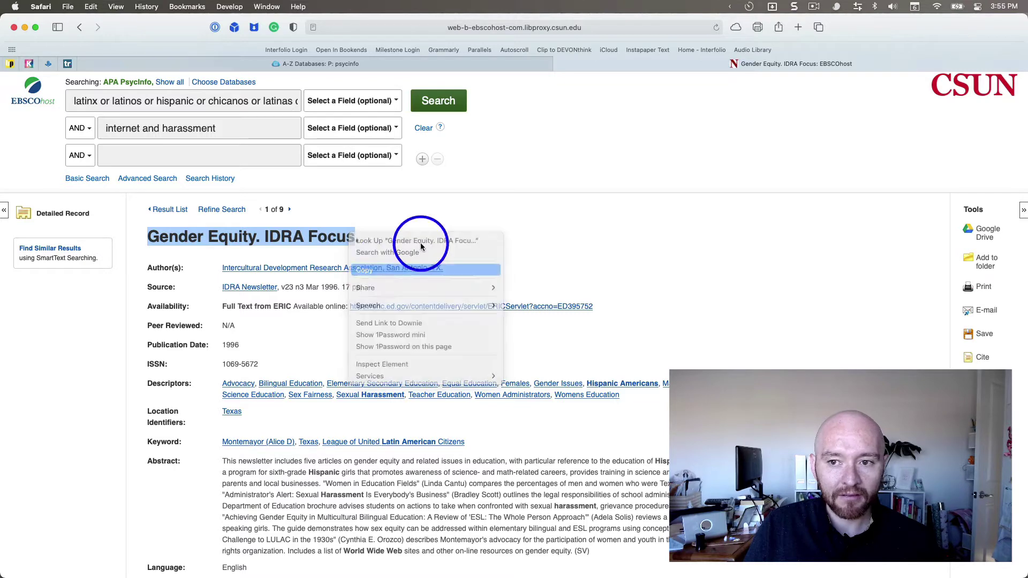
Open the CSUN University Library website (library.csun.edu) in a new browser tab.
click(798, 27)
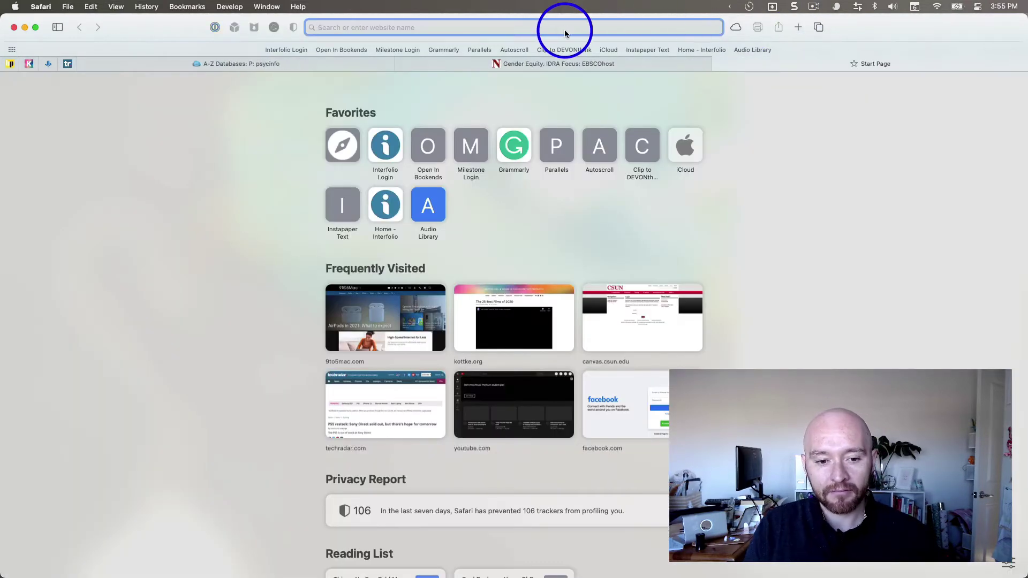
text(lib)
key(Return)
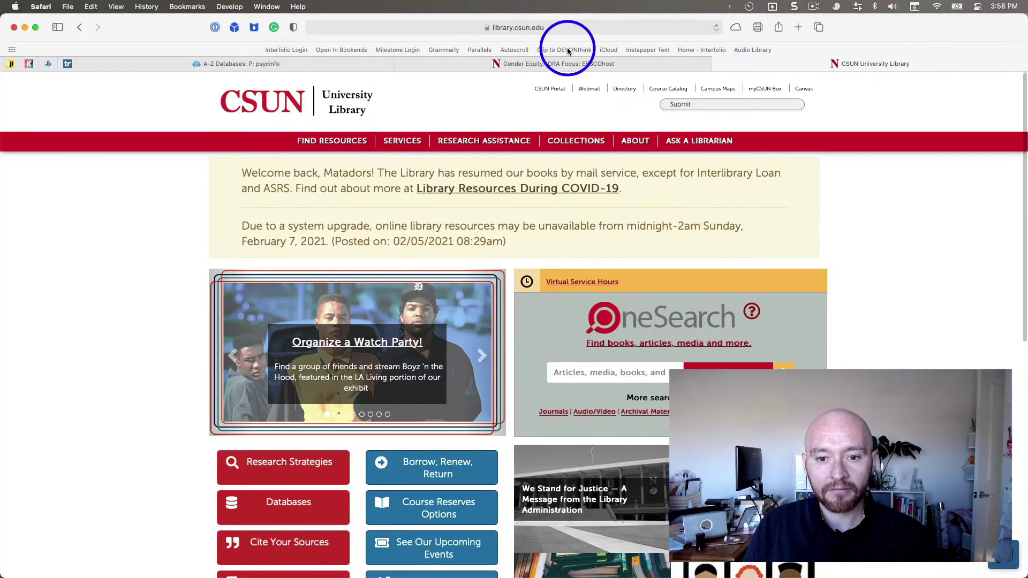
Search OneSearch for the copied title "Gender Equity. IDRA Focus" and look through the results for the item.
click(596, 374)
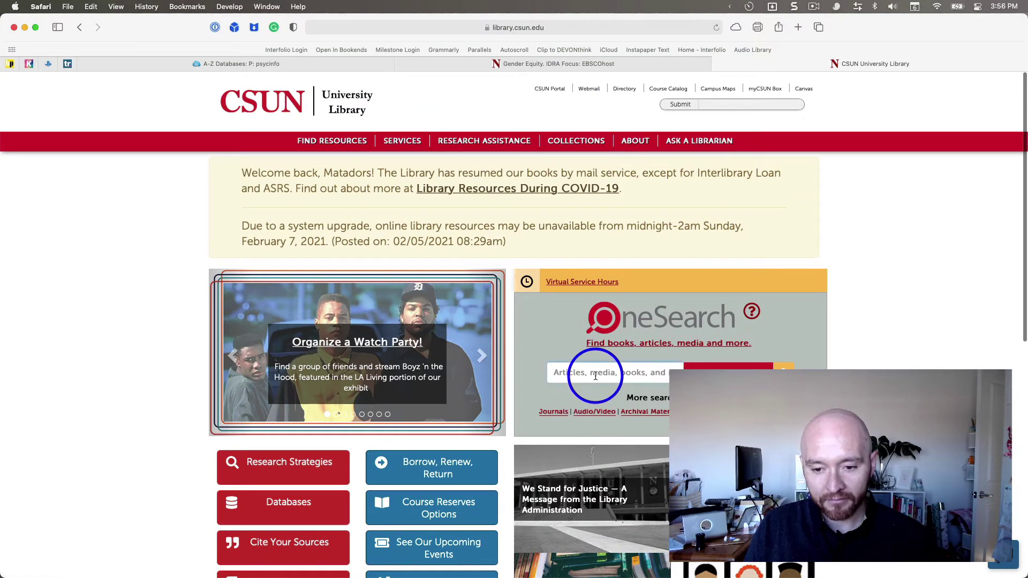
key(super+v)
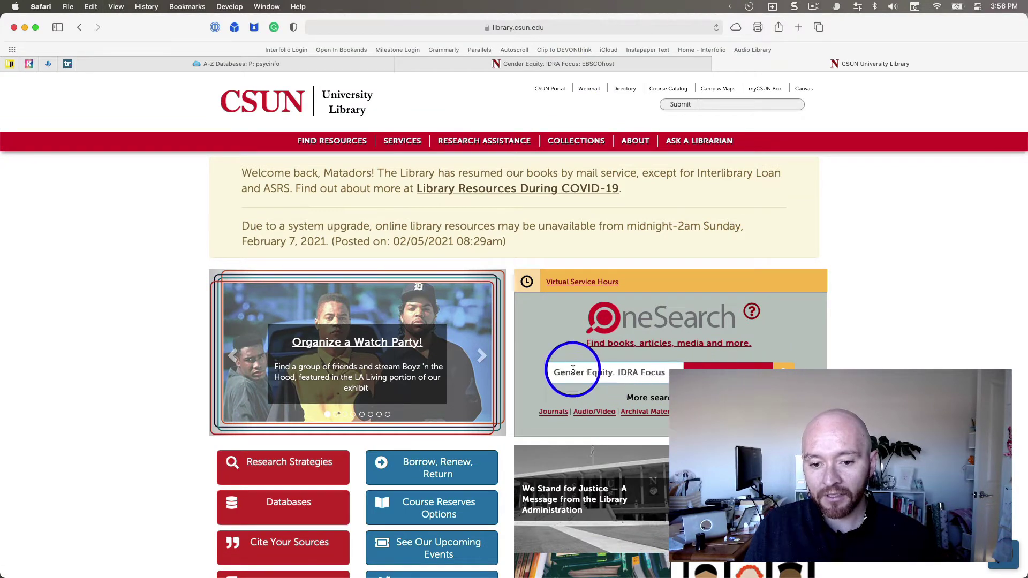
drag(553, 373, 664, 374)
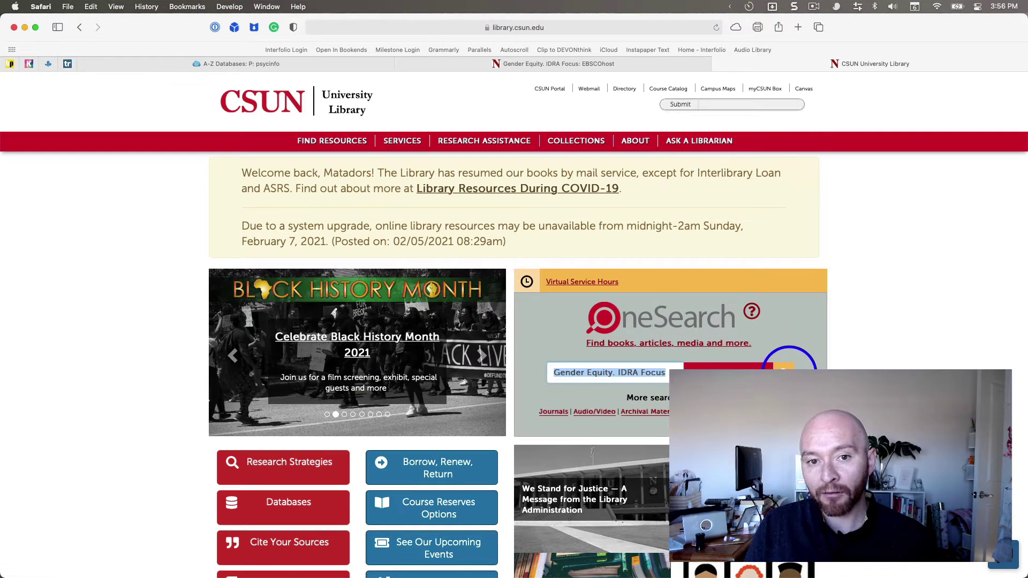
click(785, 370)
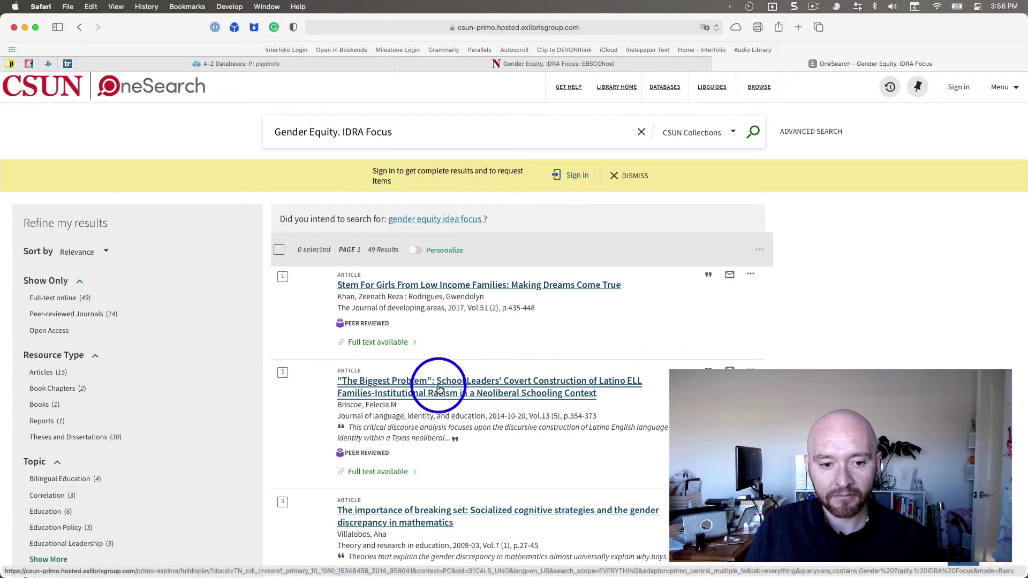
scroll(431, 380, down, 3)
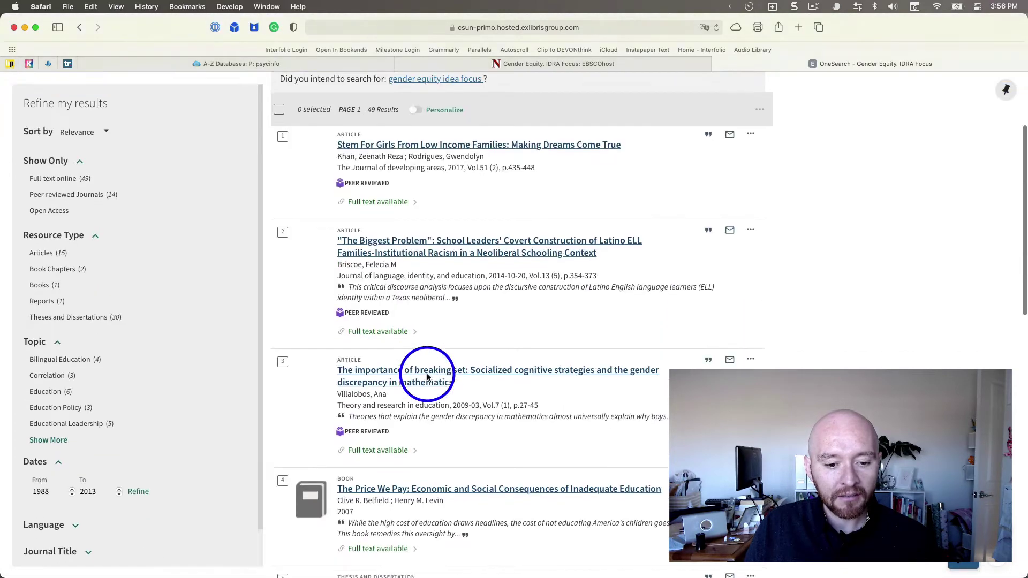
scroll(482, 332, up, 5)
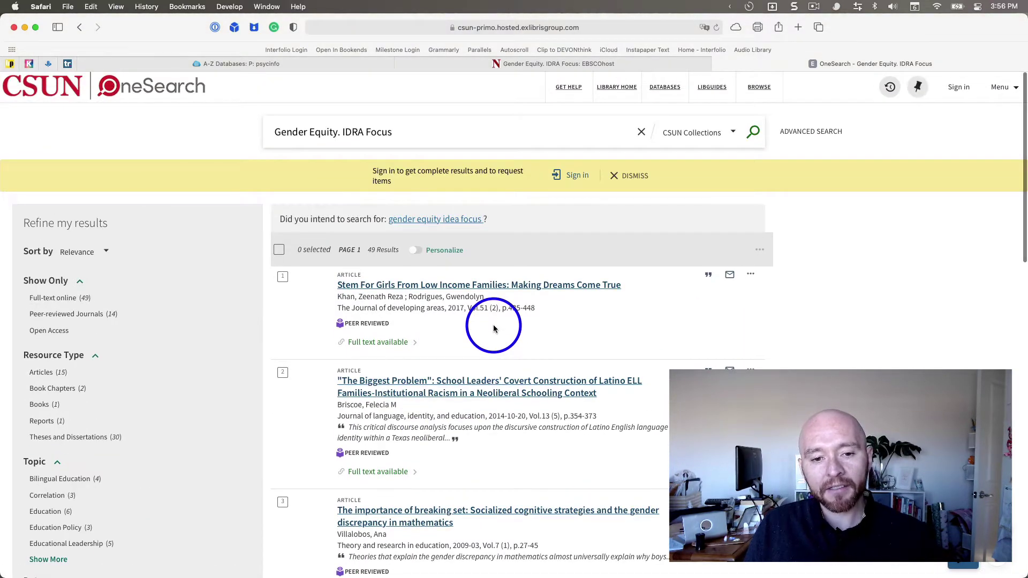
Recheck the publication details in the EBSCOhost record of "Gender Equity. IDRA Focus." and return to the OneSearch results.
click(571, 64)
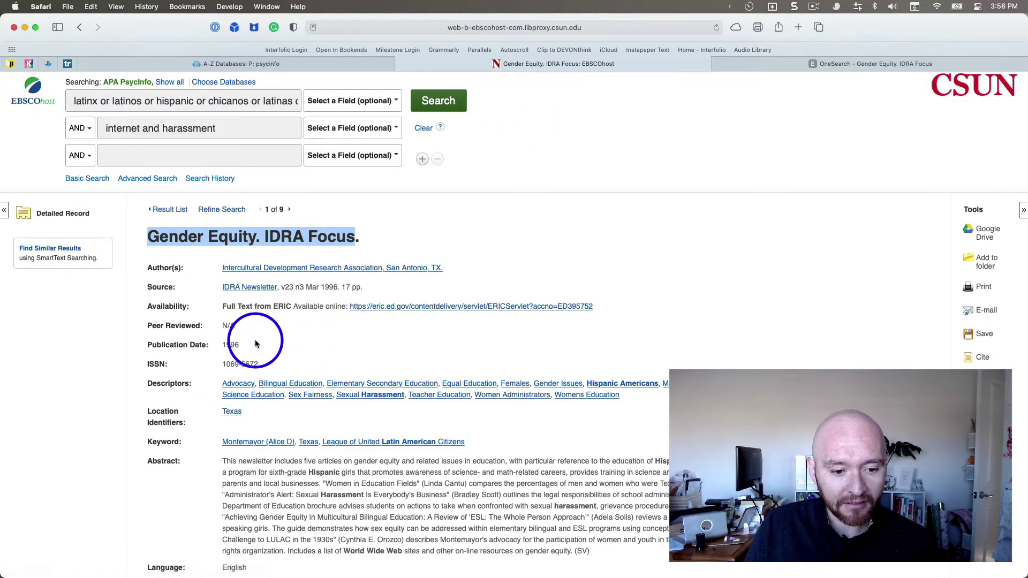
scroll(255, 344, down, 1)
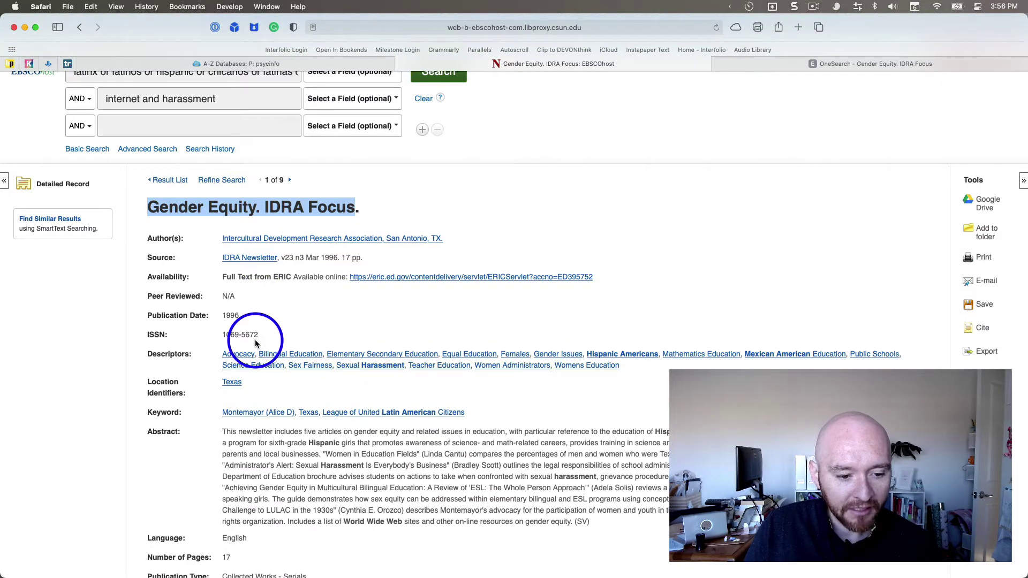
scroll(256, 345, down, 1)
scroll(375, 241, up, 3)
click(768, 65)
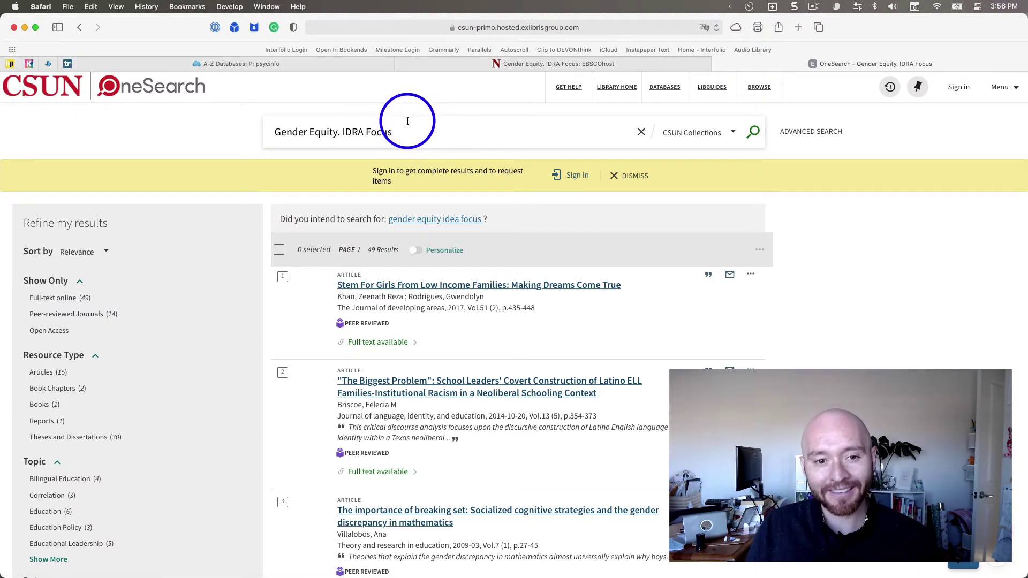
Copy the title from the OneSearch query and open scholar.google.com in a new browser tab.
drag(406, 120, 265, 116)
key(super+c)
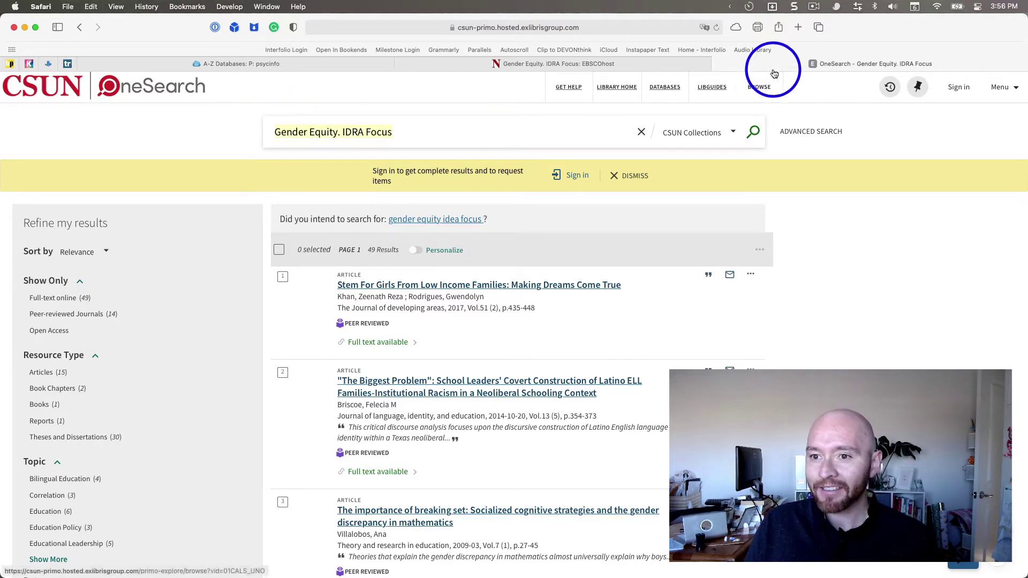
click(796, 25)
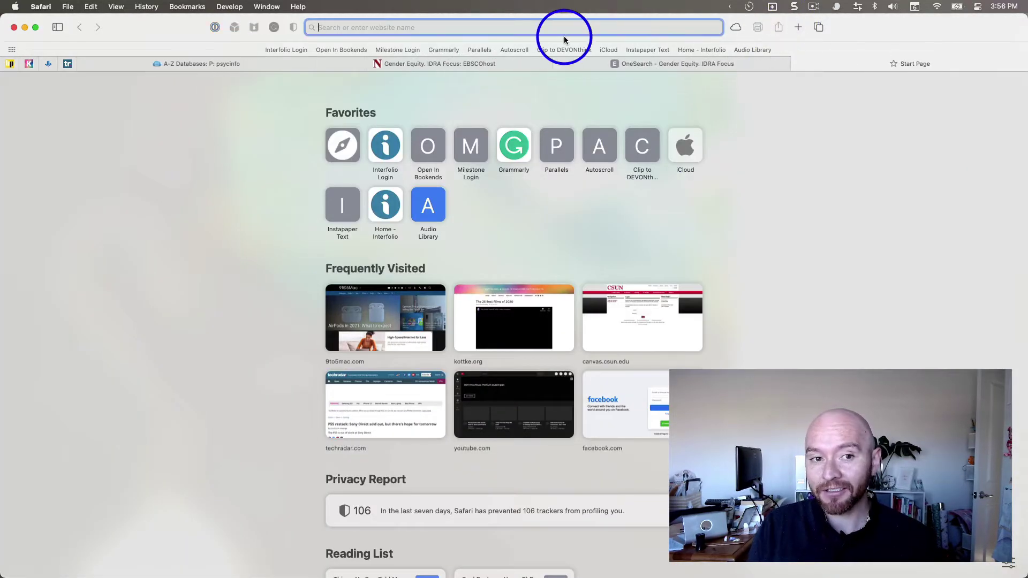
text(scholar.google.com)
key(Return)
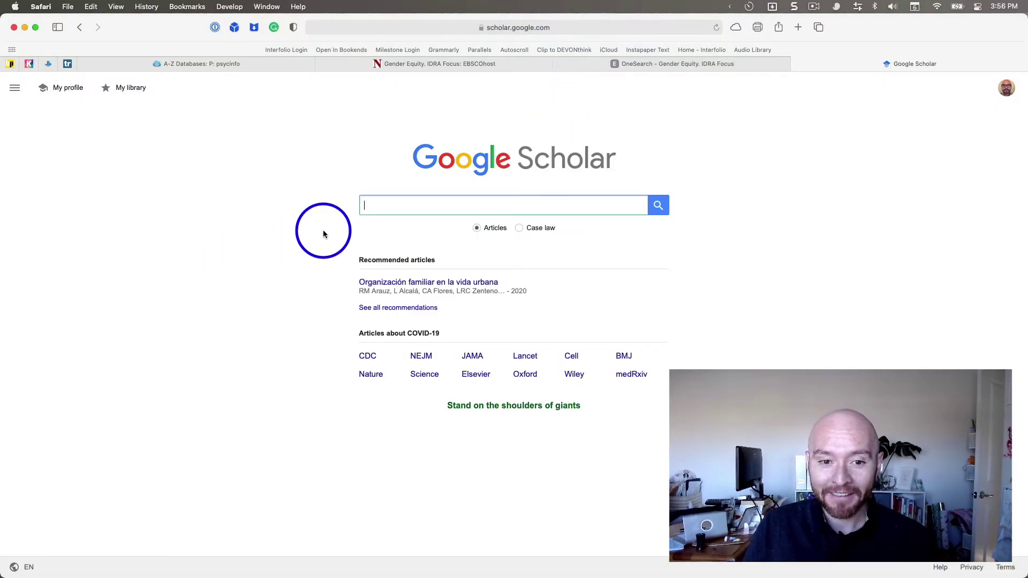
Search Google Scholar articles for the copied title "Gender Equity. IDRA Focus".
key(super+space)
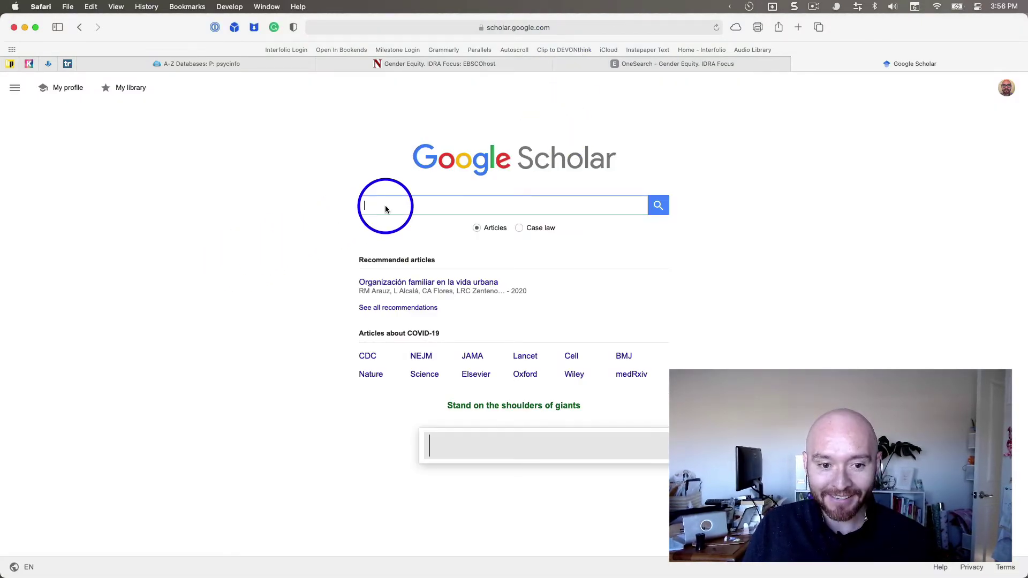
key(super+v)
key(Escape)
key(super+v)
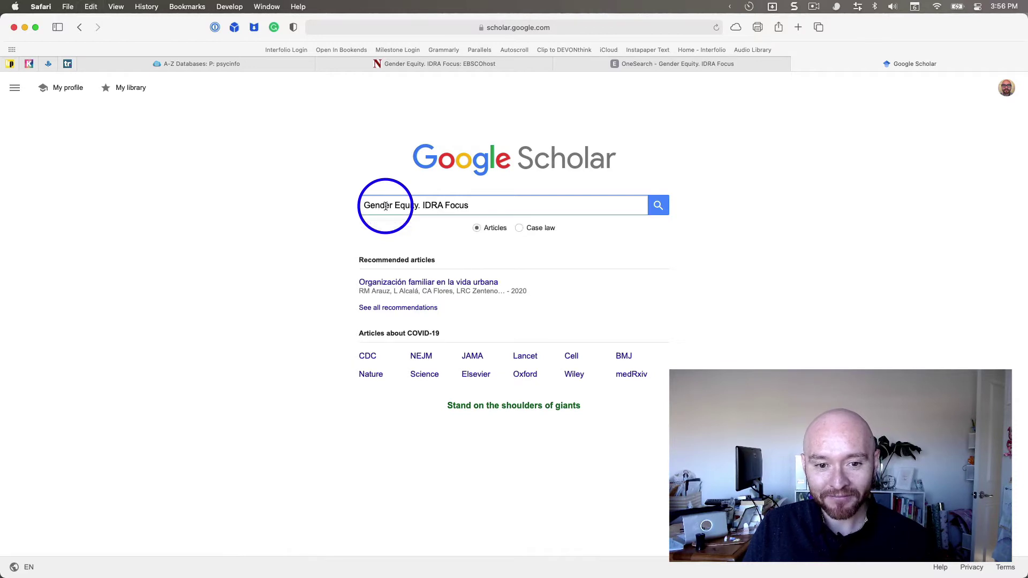
click(656, 212)
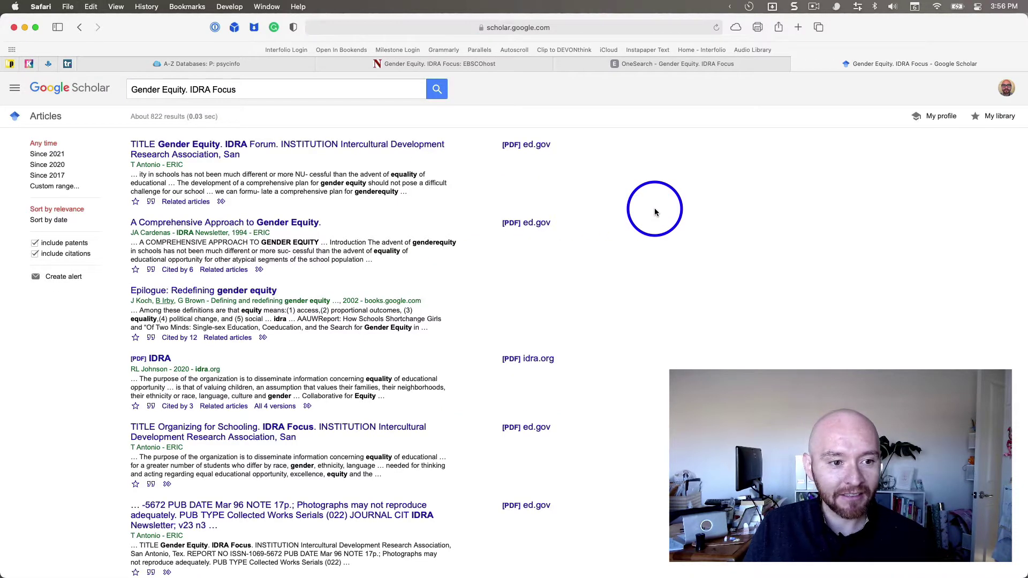
Open the ed.gov PDF of the first Google Scholar result and examine its document resume, abstract and opening newsletter article.
click(517, 148)
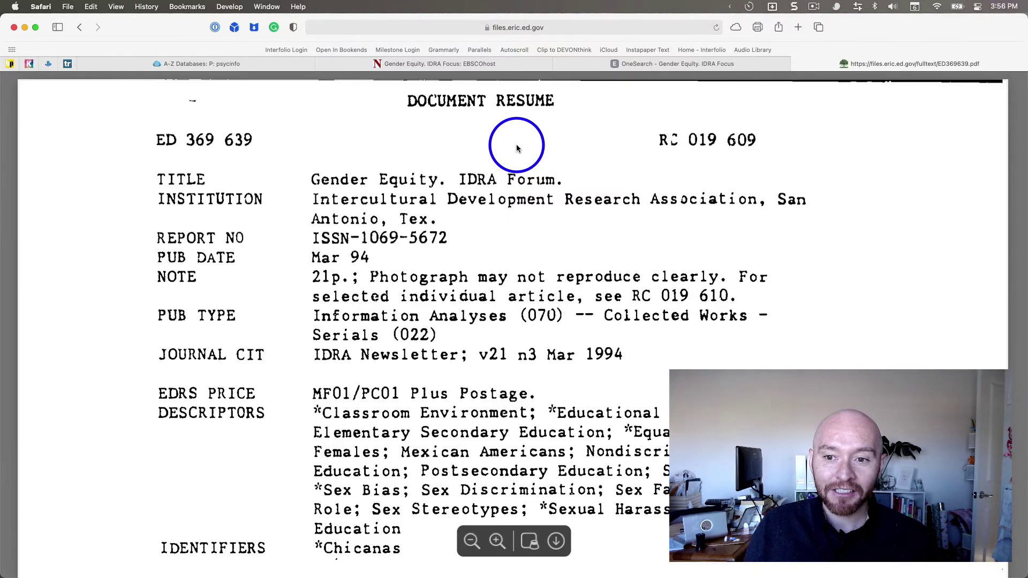
scroll(353, 249, down, 5)
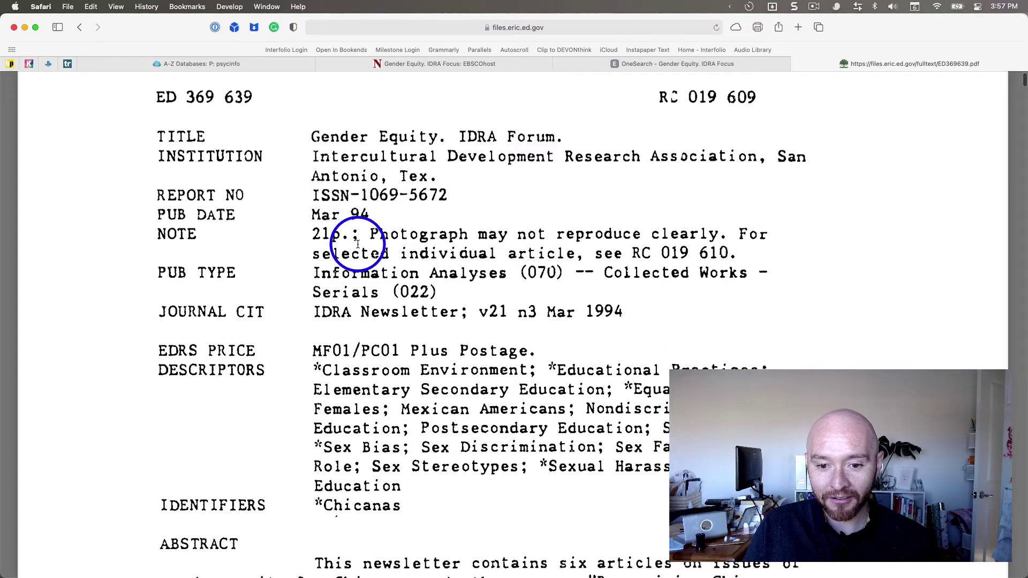
scroll(359, 246, down, 15)
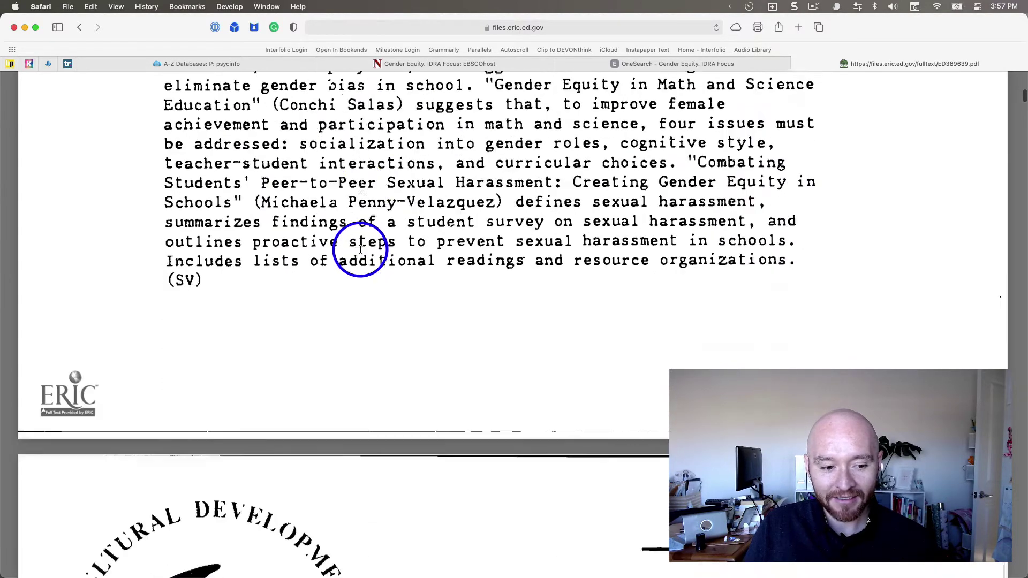
scroll(360, 249, down, 6)
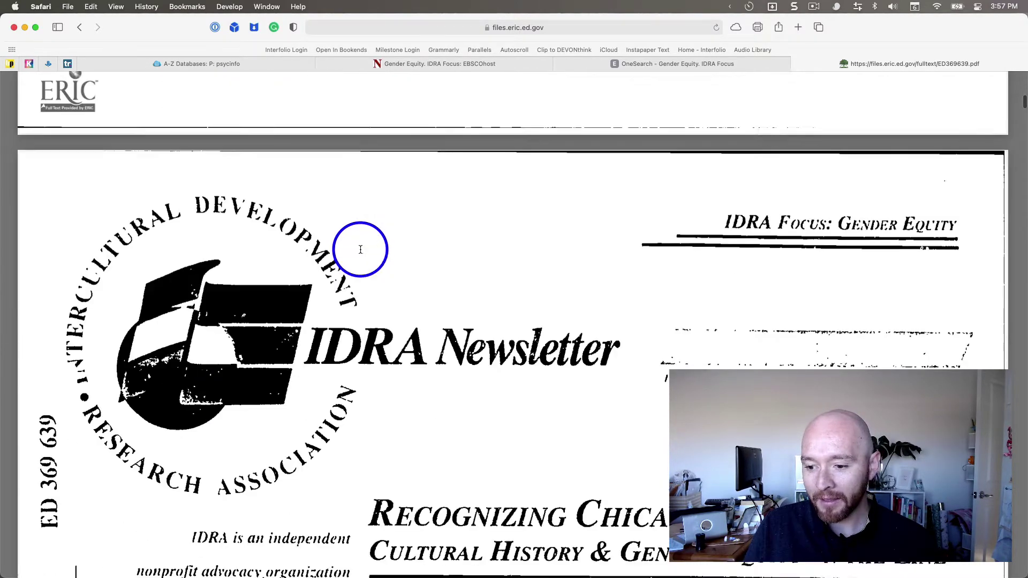
scroll(361, 250, down, 4)
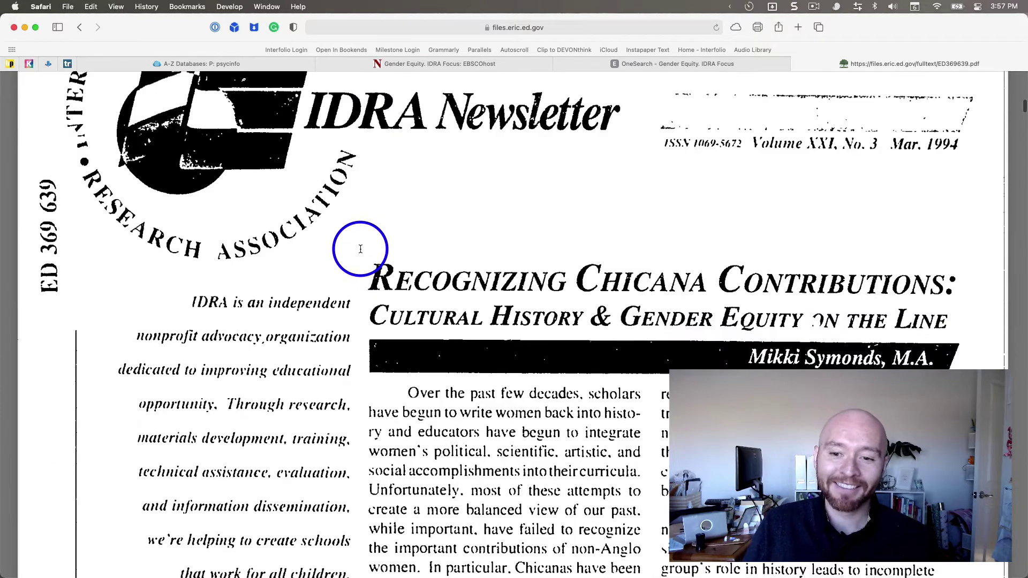
scroll(360, 249, up, 4)
scroll(361, 249, down, 6)
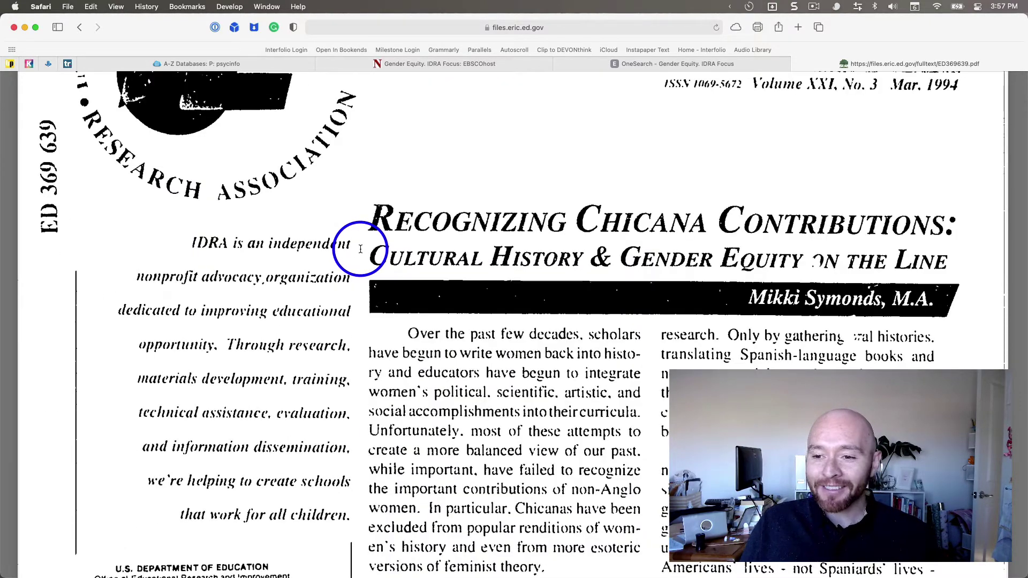
scroll(360, 250, up, 4)
scroll(360, 250, down, 3)
scroll(360, 250, up, 3)
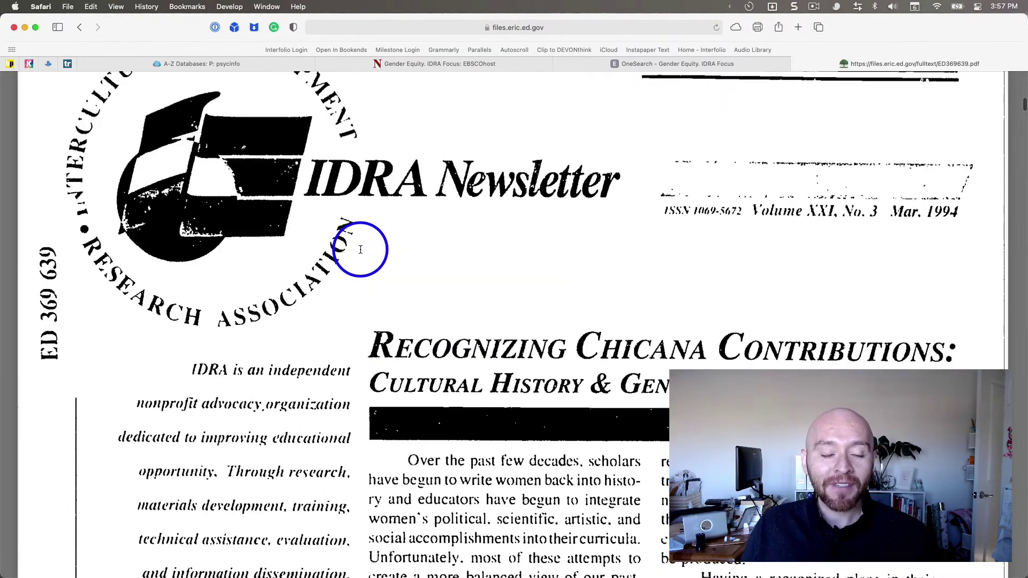
scroll(360, 250, down, 15)
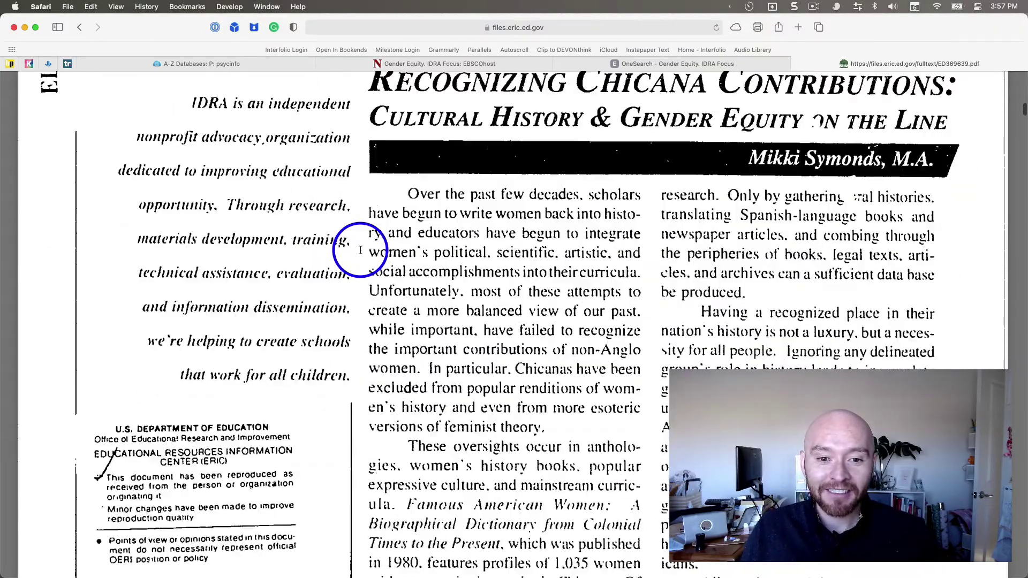
Skim the first newsletter article in the ERIC PDF and return to the end of the abstract.
scroll(360, 250, down, 6)
scroll(361, 249, up, 16)
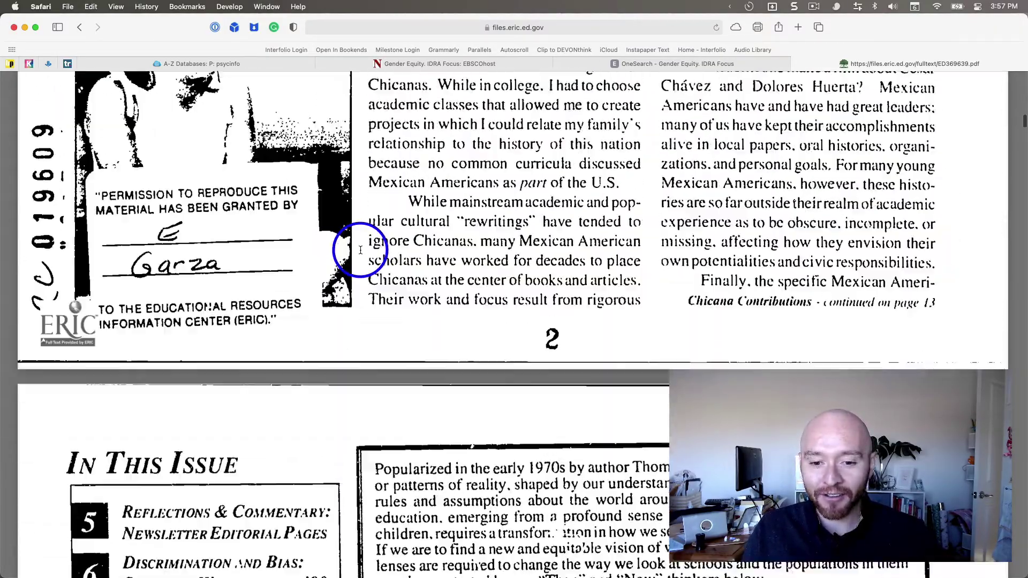
scroll(360, 250, up, 10)
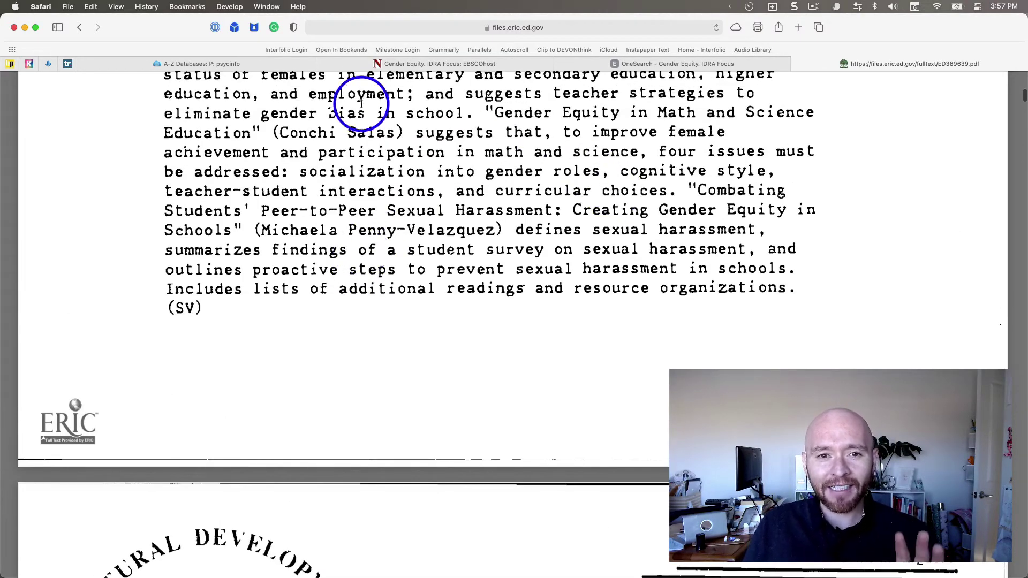
Review the abstract, publication type and full-text availability in the EBSCOhost record of "Gender Equity. IDRA Focus.".
click(418, 64)
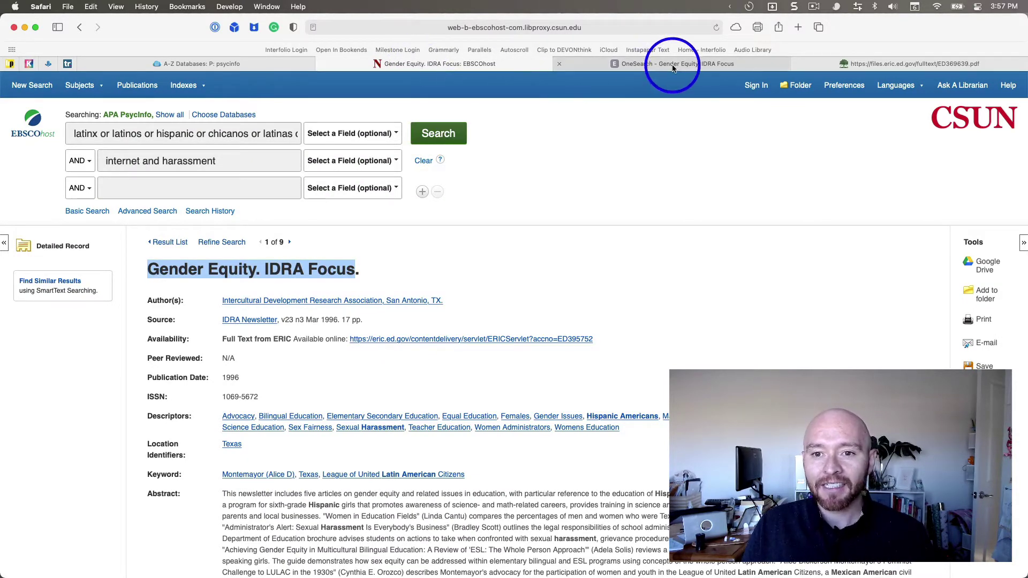
scroll(497, 220, down, 3)
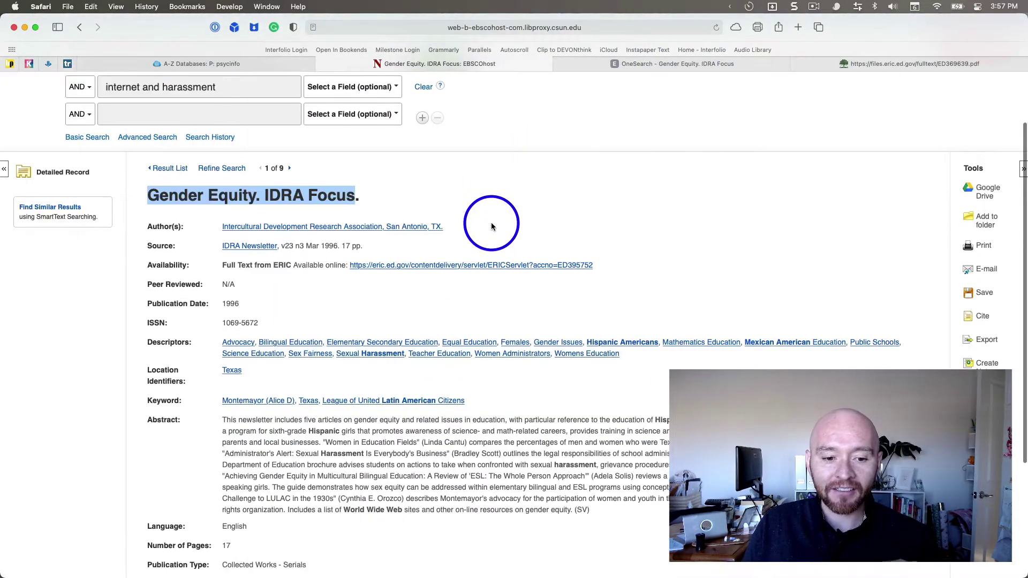
scroll(491, 226, down, 5)
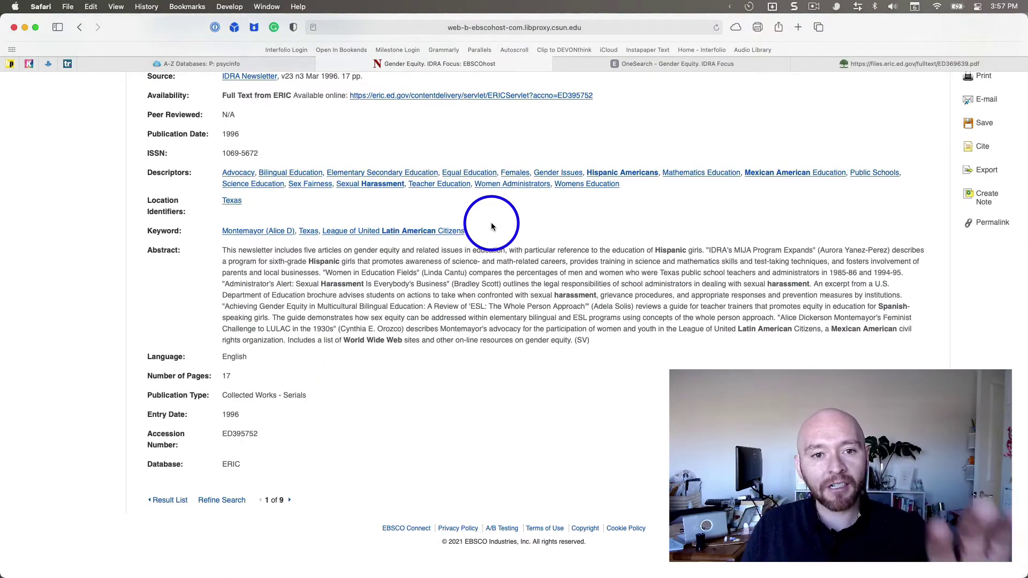
scroll(492, 226, up, 4)
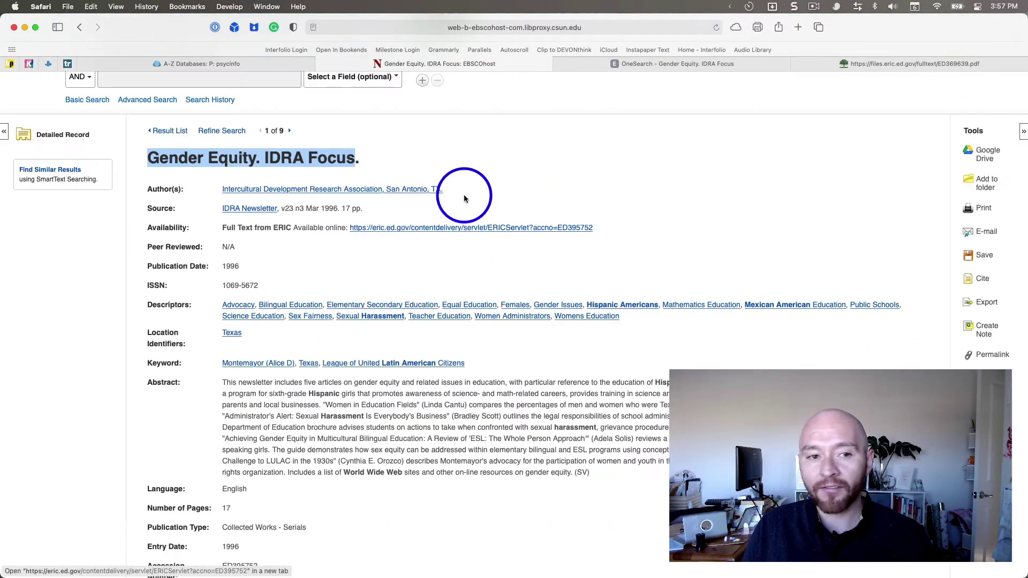
Revisit the OneSearch results and the ERIC PDF, ending on the EBSCOhost record of "Gender Equity. IDRA Focus.".
click(637, 66)
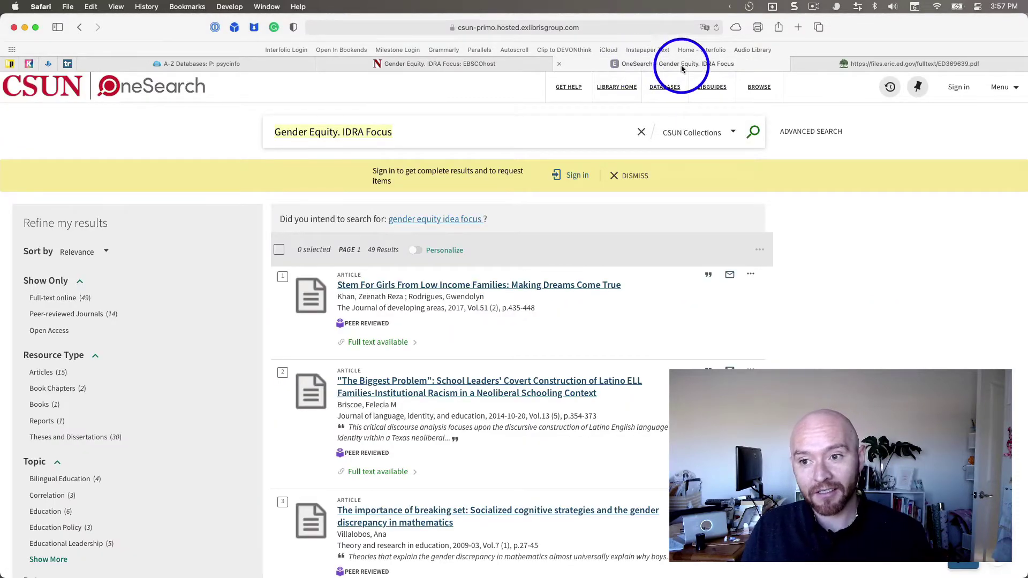
click(917, 61)
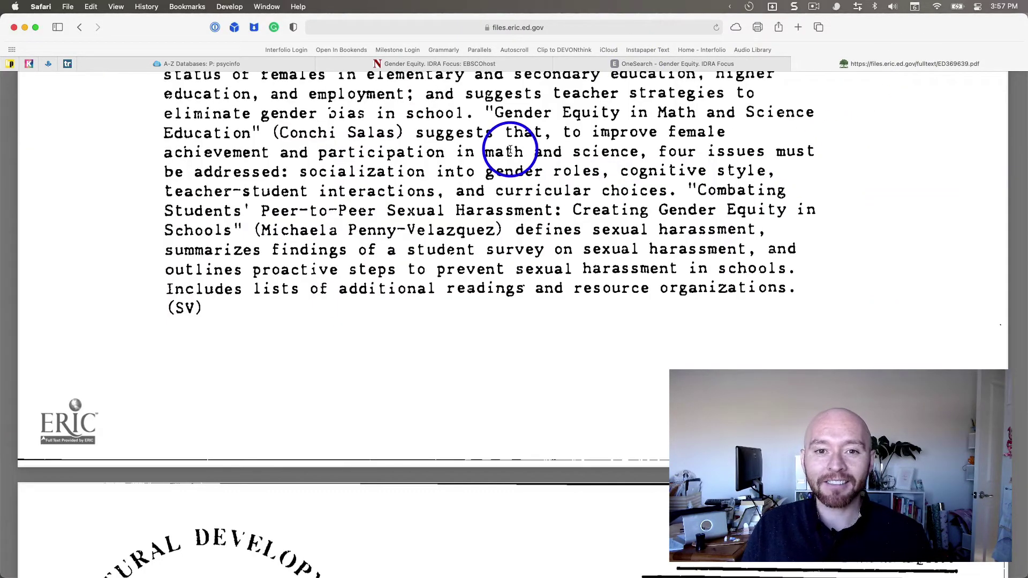
click(429, 64)
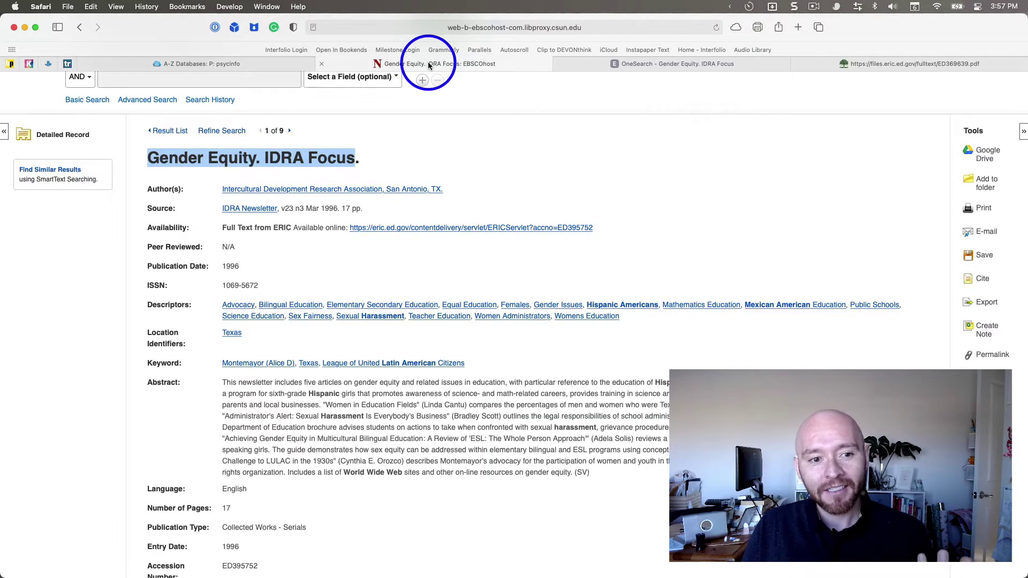
Return to the EBSCOhost result list and open the record of "Teens, Kindness and Cruelty on Social Network Sites".
click(79, 28)
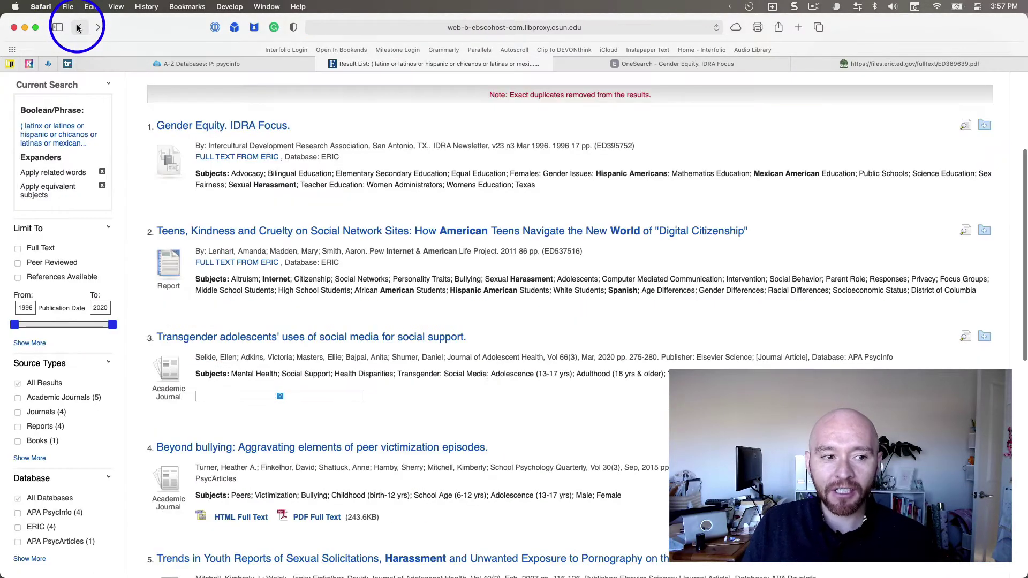
scroll(304, 135, down, 1)
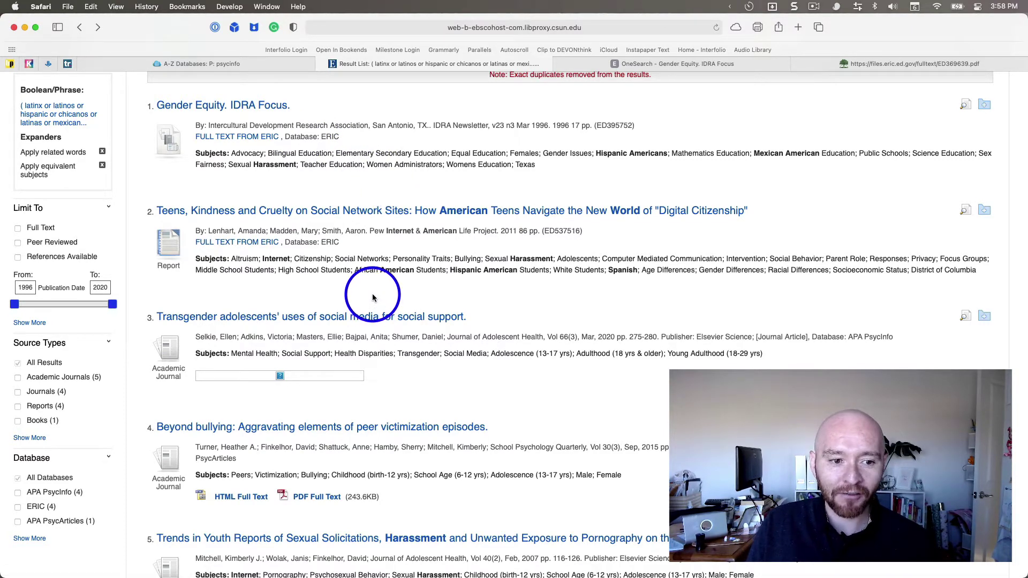
click(374, 213)
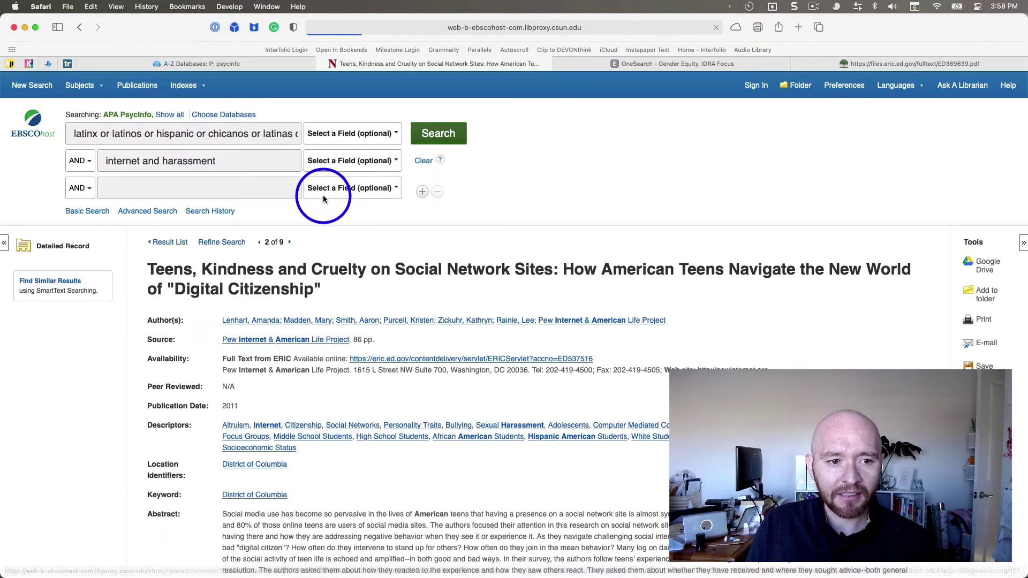
From the result list, follow the second result's ERIC full-text link and open its full-text PDF.
click(79, 28)
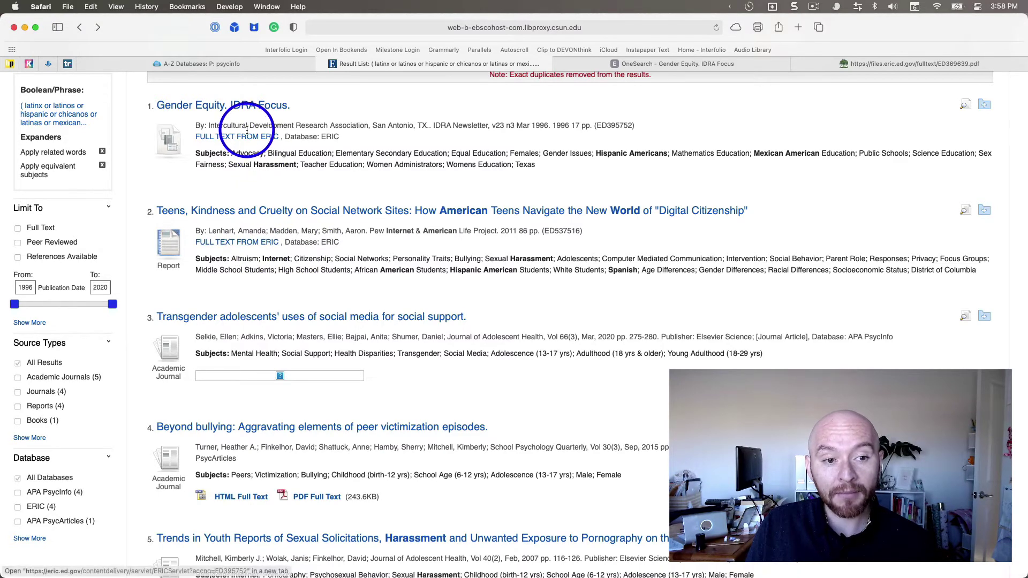
click(253, 242)
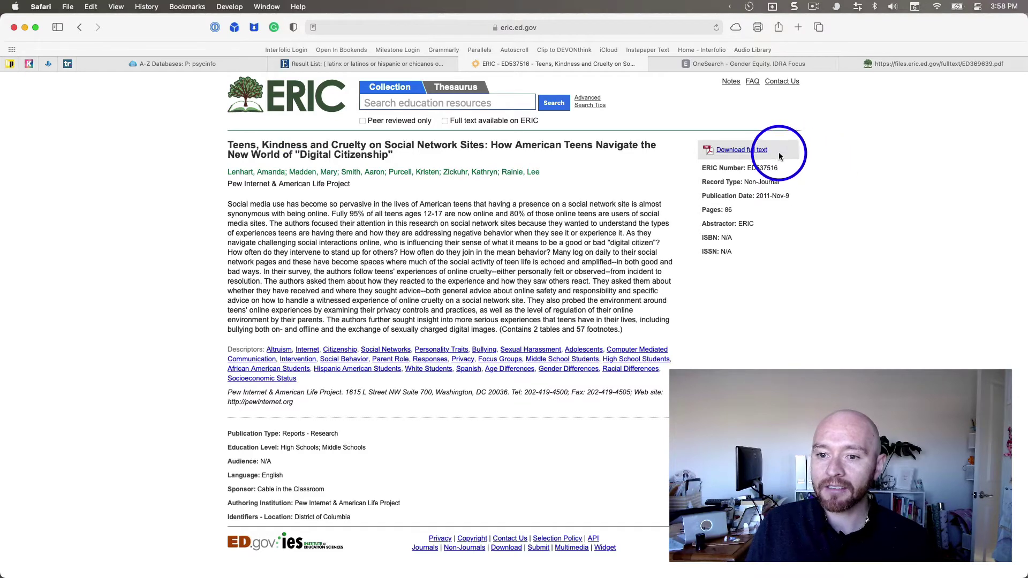
click(740, 150)
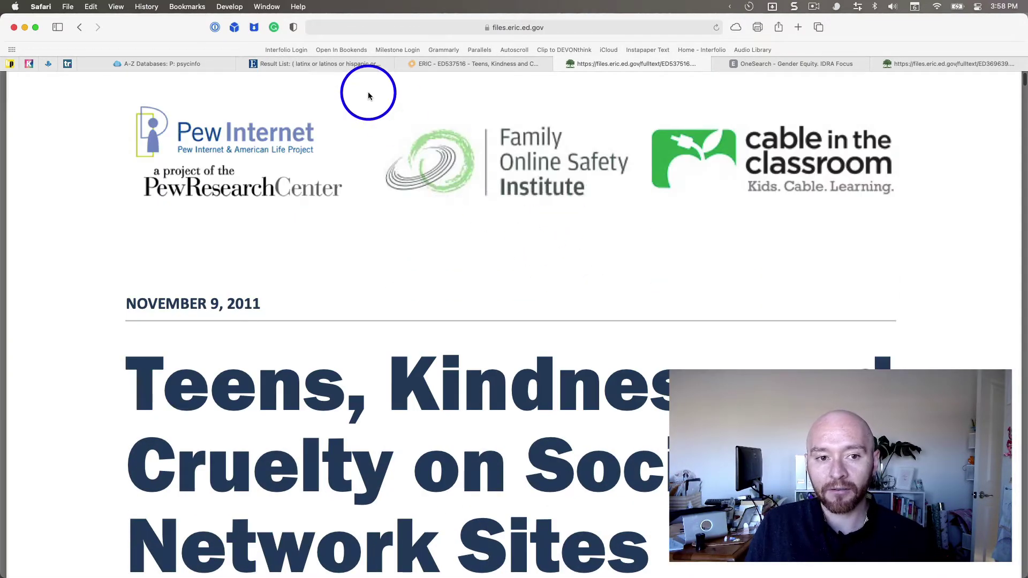
Open the record of "Transgender adolescents' uses of social media for social support" from the result list and examine its abstract, methodology and publication type.
click(347, 66)
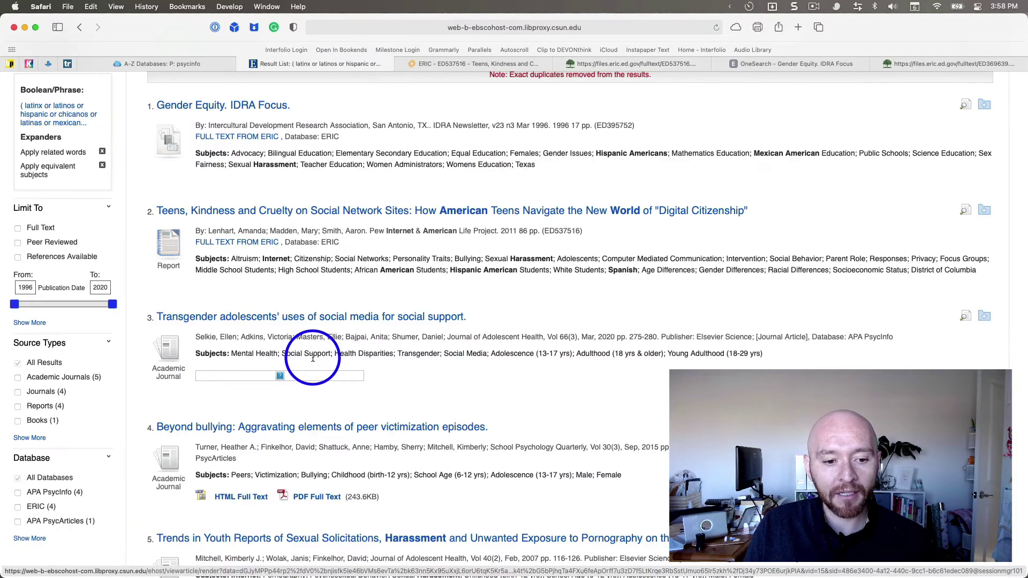
scroll(311, 356, down, 3)
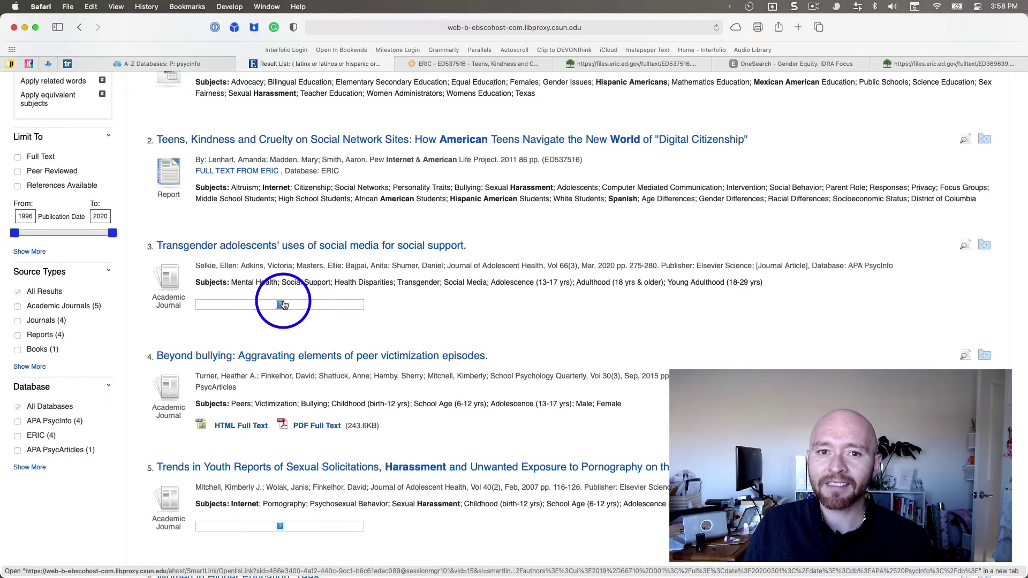
click(313, 246)
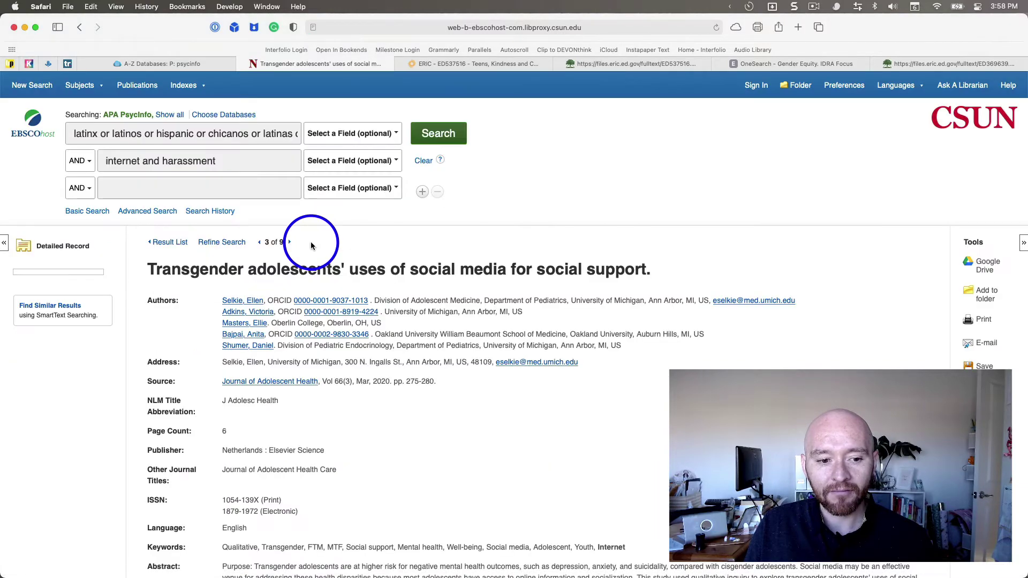
scroll(332, 290, down, 10)
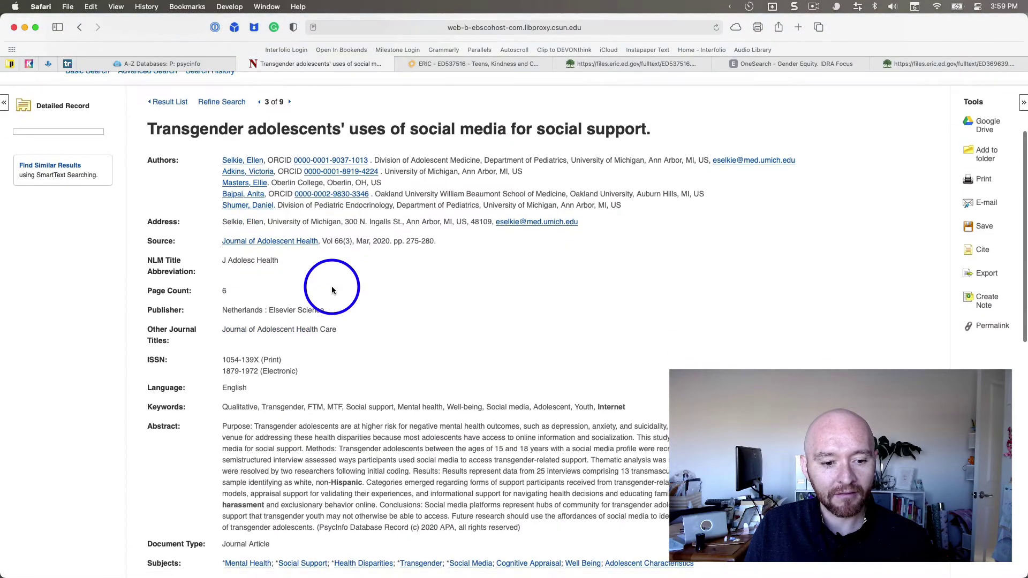
scroll(332, 289, down, 6)
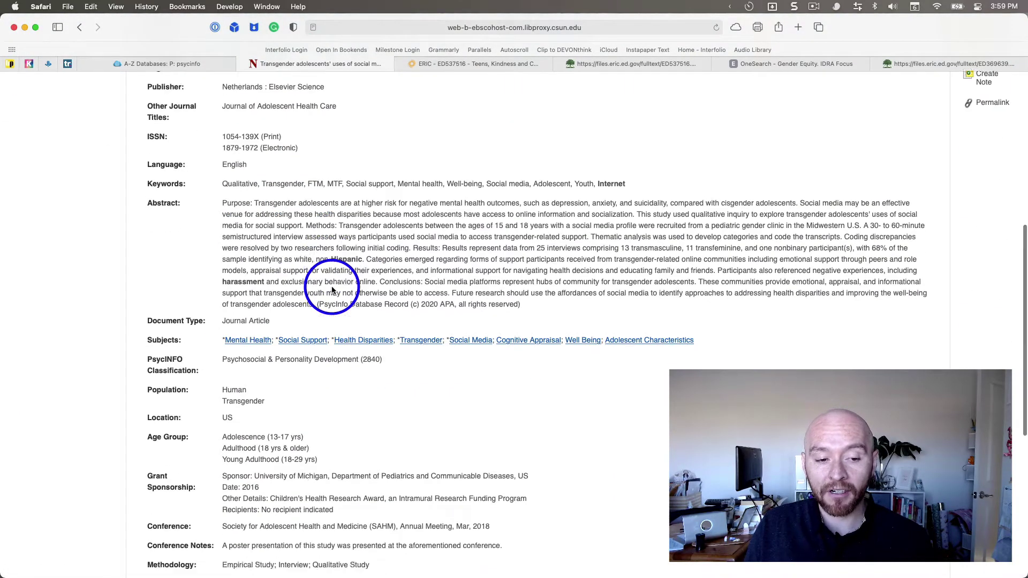
scroll(332, 290, down, 3)
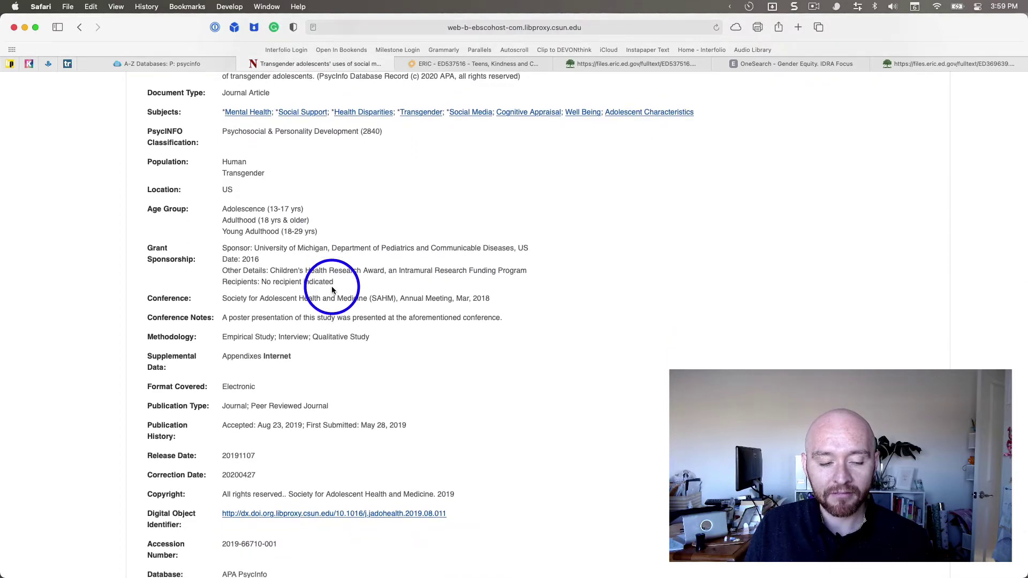
scroll(332, 290, up, 7)
scroll(332, 289, up, 8)
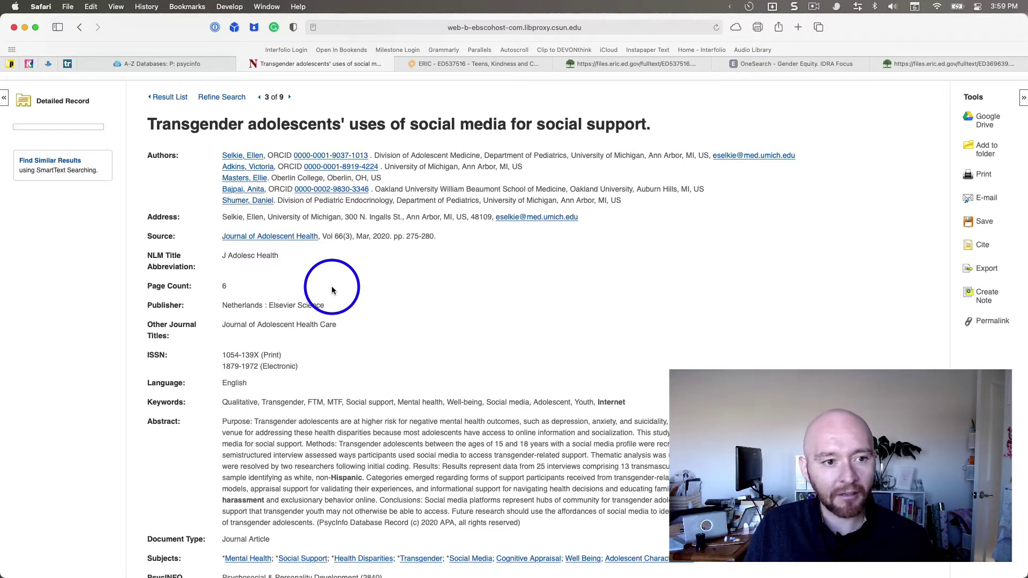
Locate the Digital Object Identifier in the record and follow its link to the article on ScienceDirect.
scroll(332, 290, down, 15)
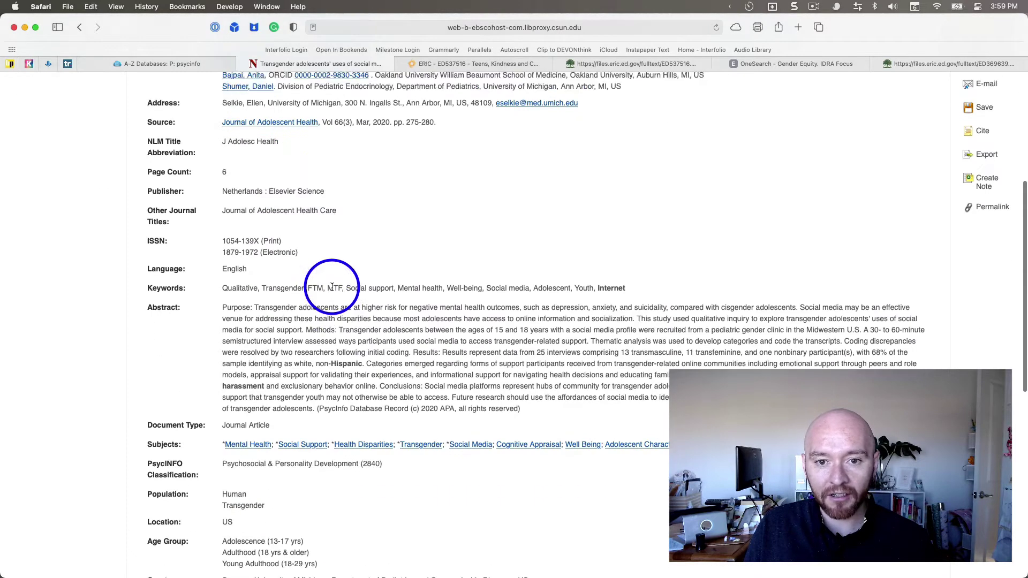
scroll(332, 288, down, 2)
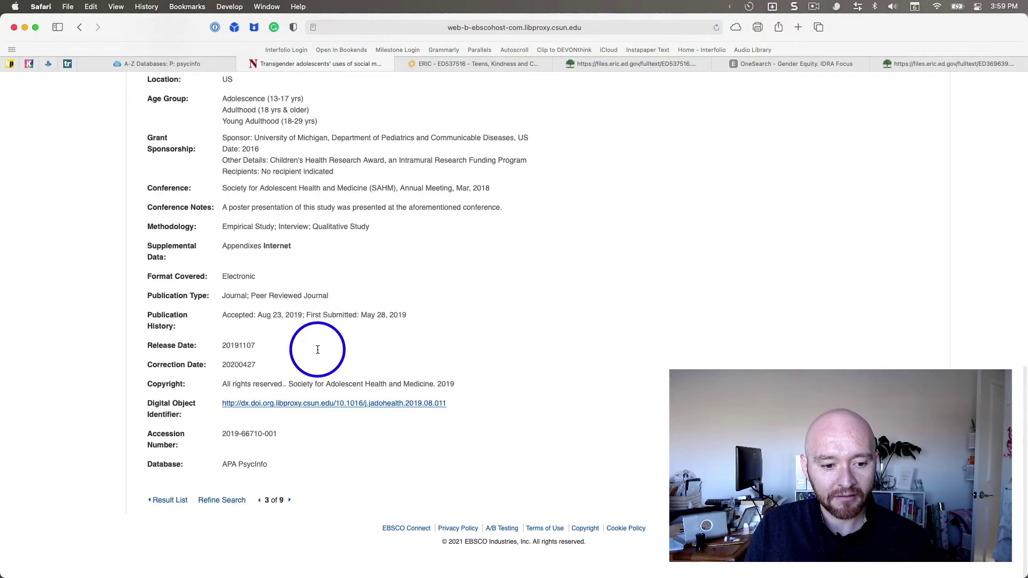
click(304, 405)
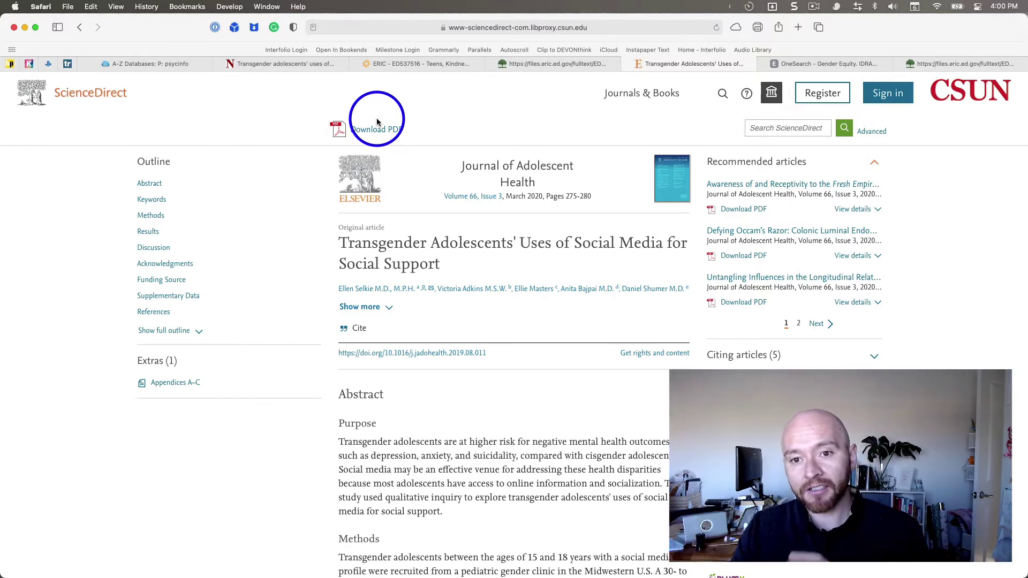
Review the full-text routes: the ERIC page and its PDF, the record's Digital Object Identifier field, and the ScienceDirect article.
click(461, 67)
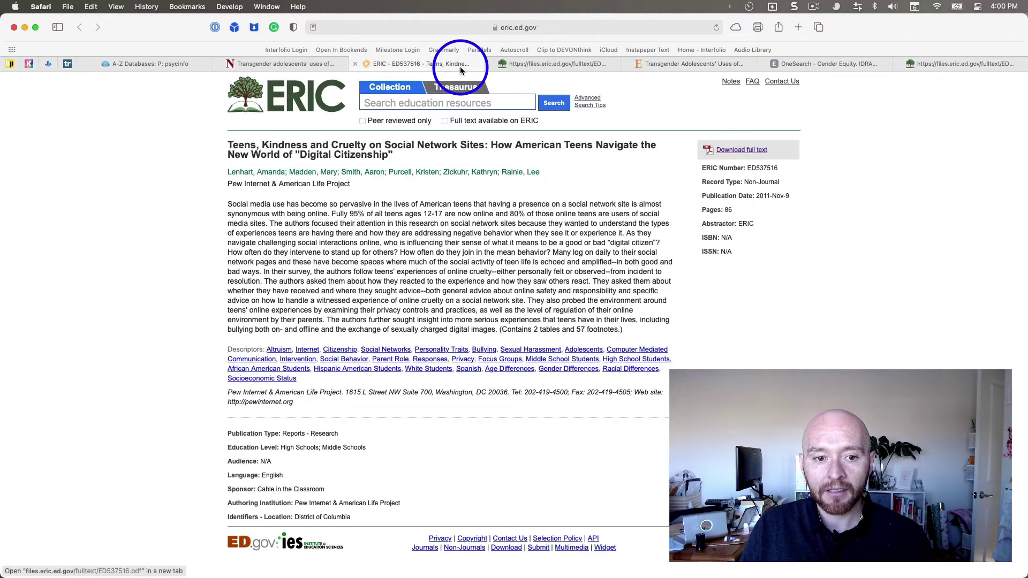
click(543, 63)
click(314, 63)
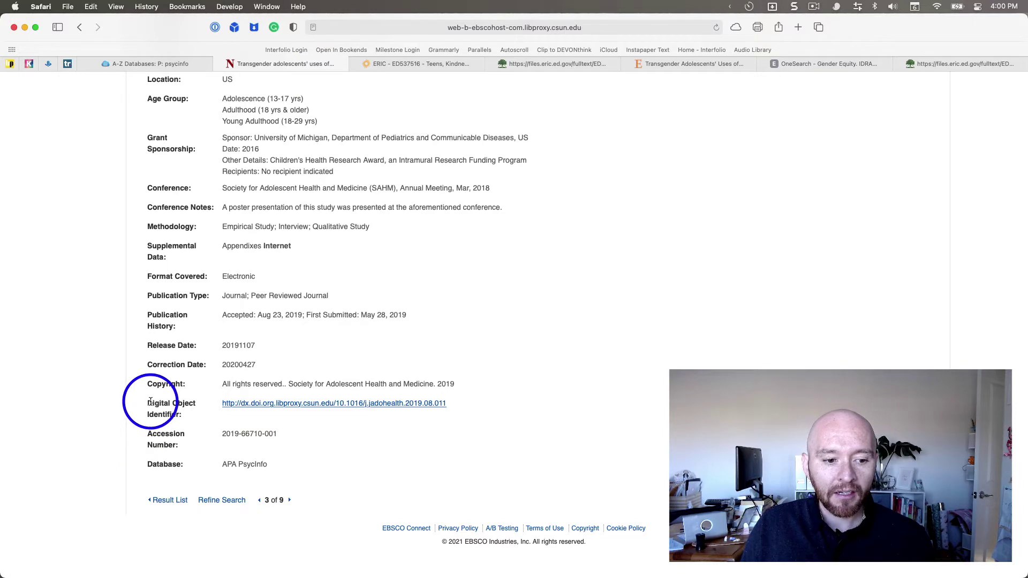
drag(147, 403, 187, 419)
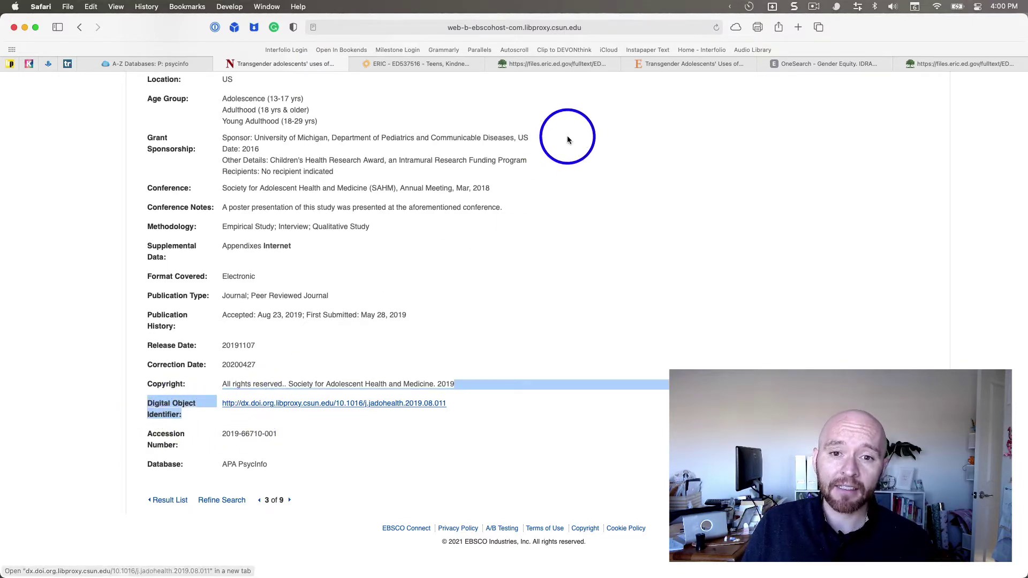
click(586, 68)
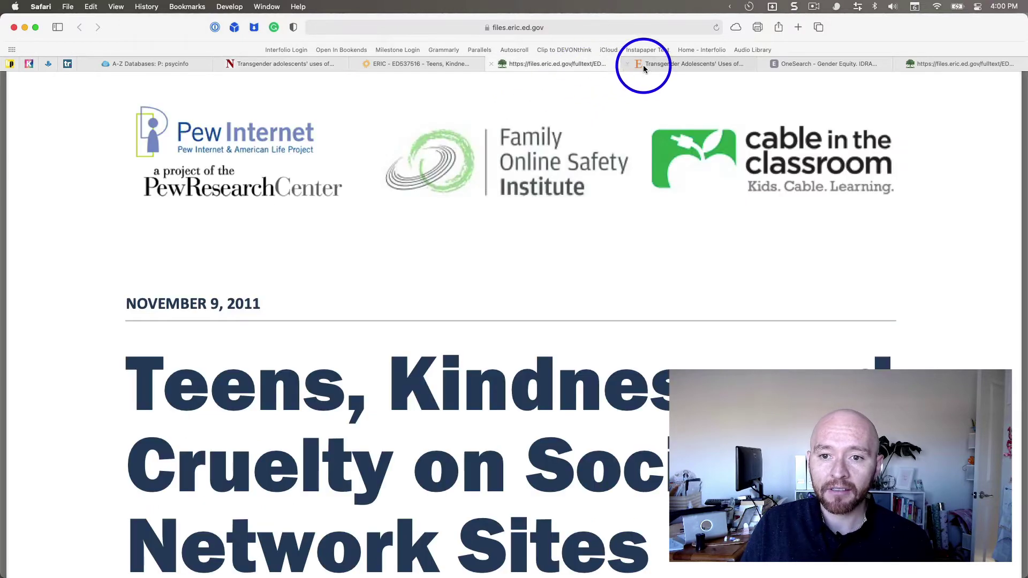
click(643, 65)
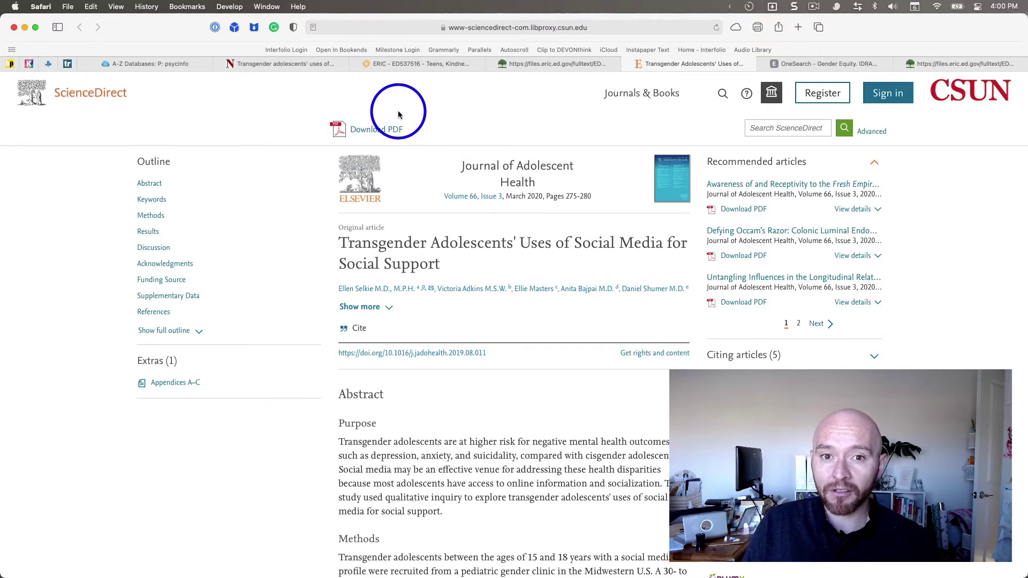
Return to the EBSCOhost record of the transgender adolescents article and recheck its abstract and methodology.
click(173, 62)
click(274, 63)
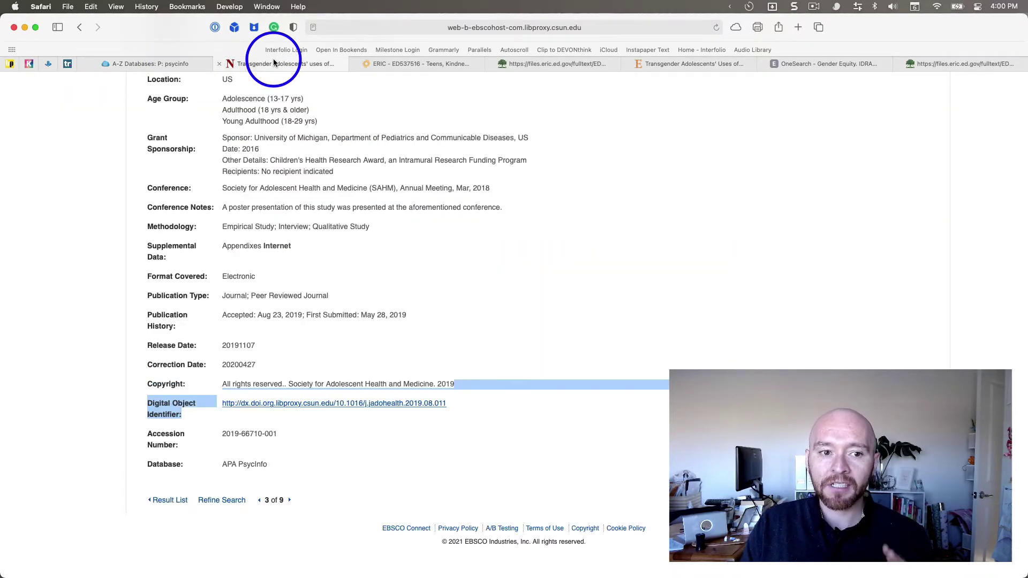
scroll(283, 153, up, 10)
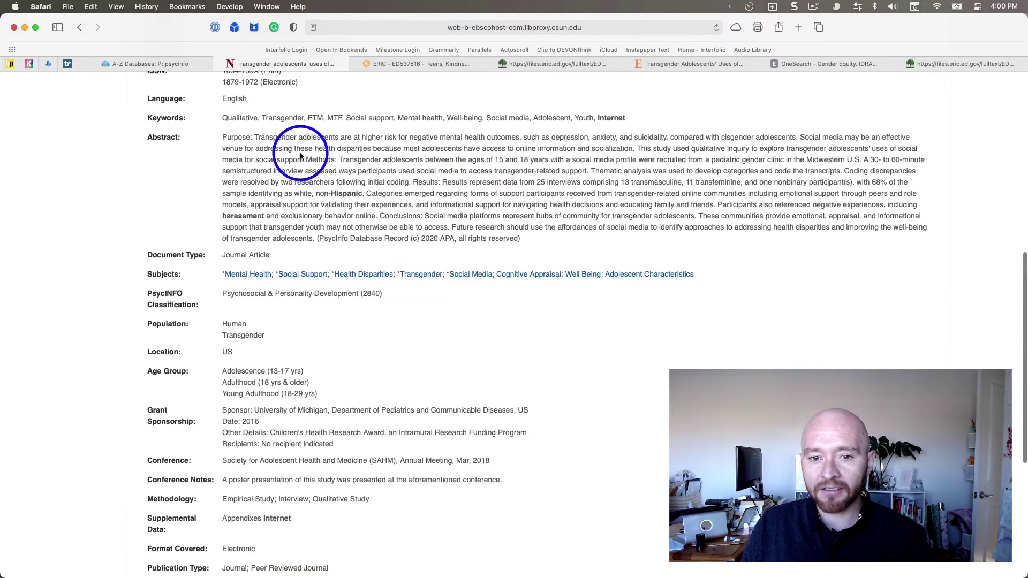
scroll(300, 156, up, 2)
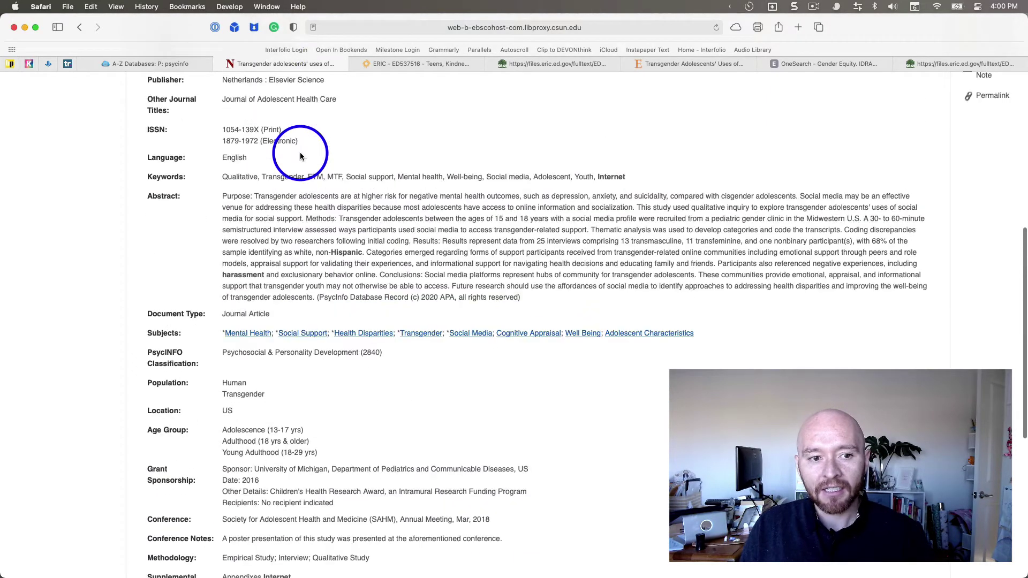
Return to the EBSCOhost result list and open the PDF full text of "Beyond bullying: Aggravating elements of peer victimization episodes".
click(76, 28)
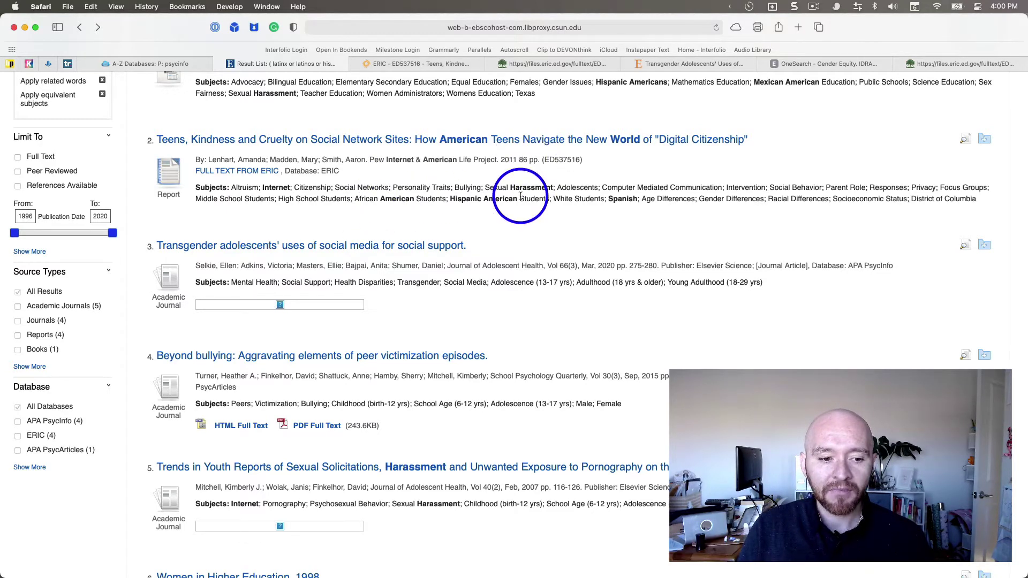
scroll(263, 243, down, 1)
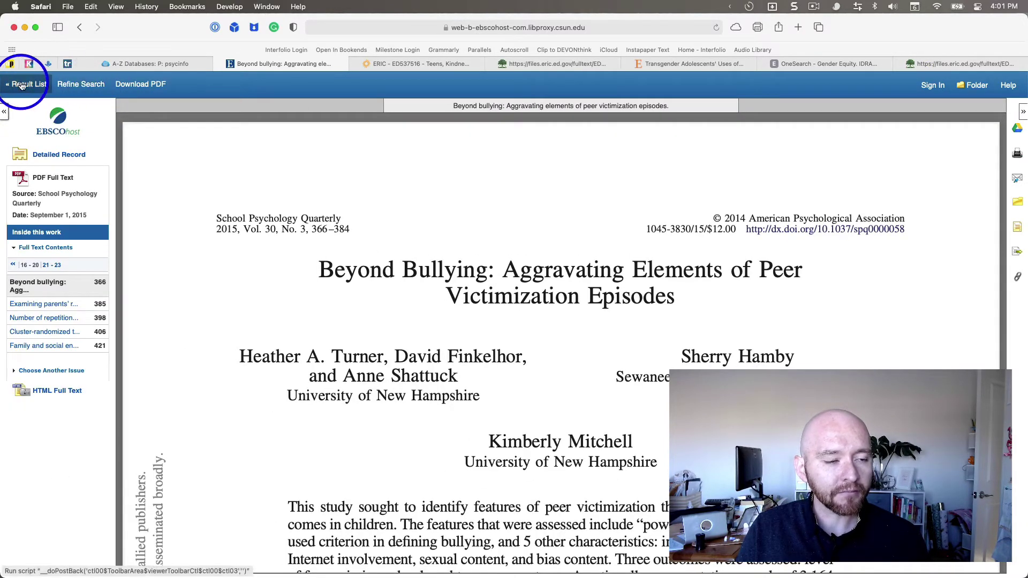
Open the record of "Gender Equity. IDRA Focus." from the result list and follow its "Bilingual Education" descriptor.
click(79, 27)
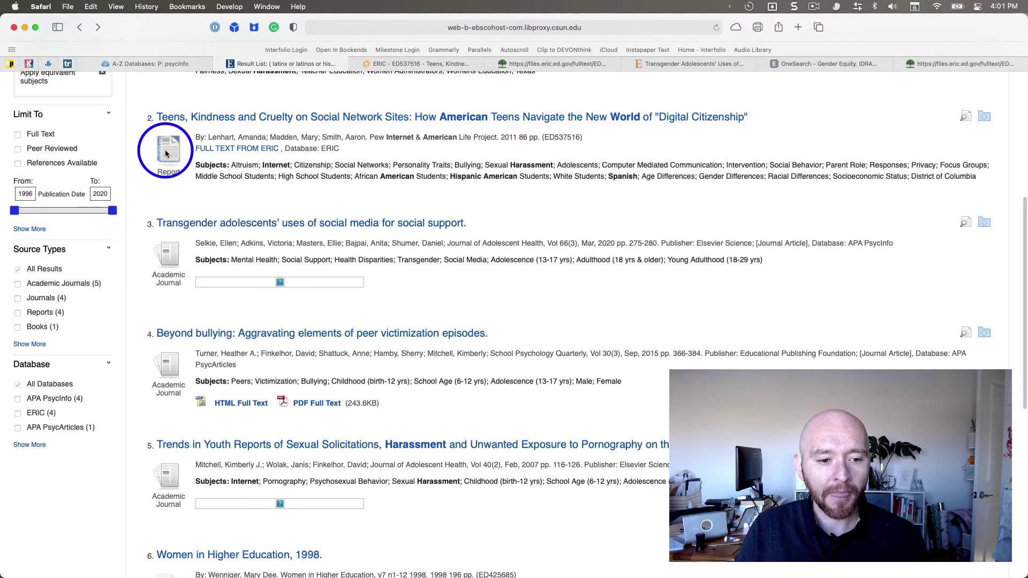
scroll(243, 276, down, 1)
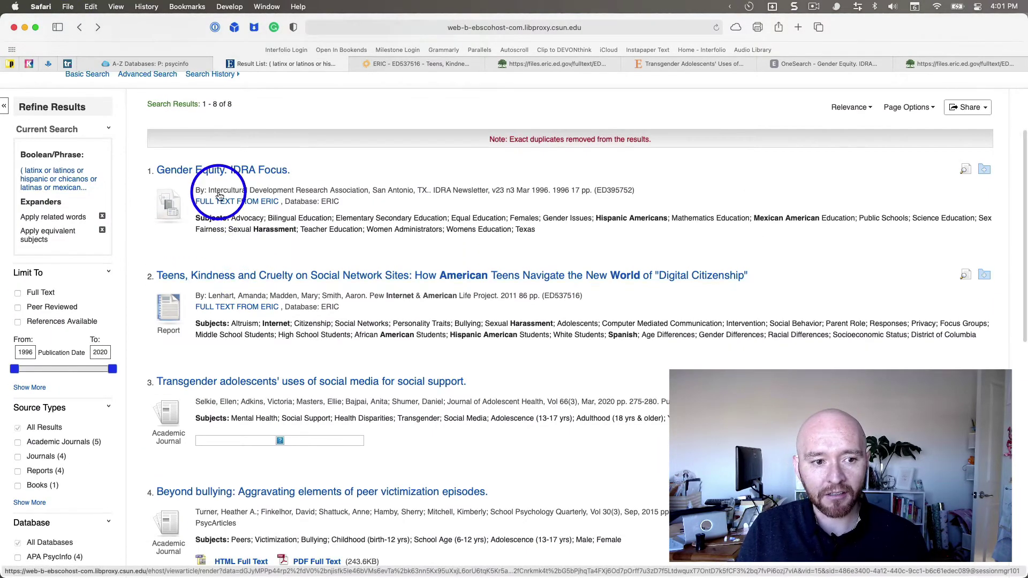
click(220, 175)
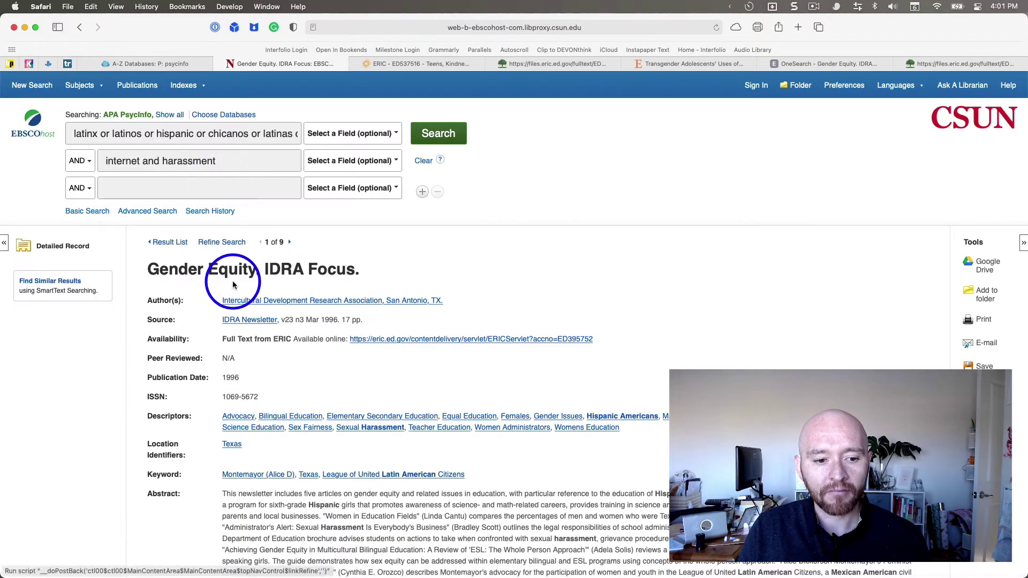
scroll(233, 285, down, 3)
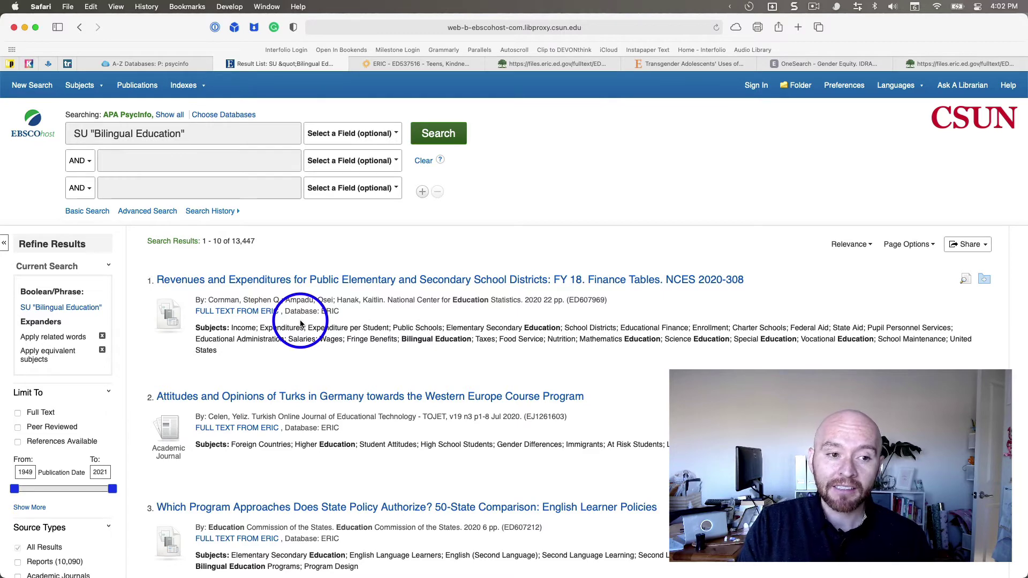
Replace the subject query with "digital harasment" and run the search.
drag(207, 133, 34, 120)
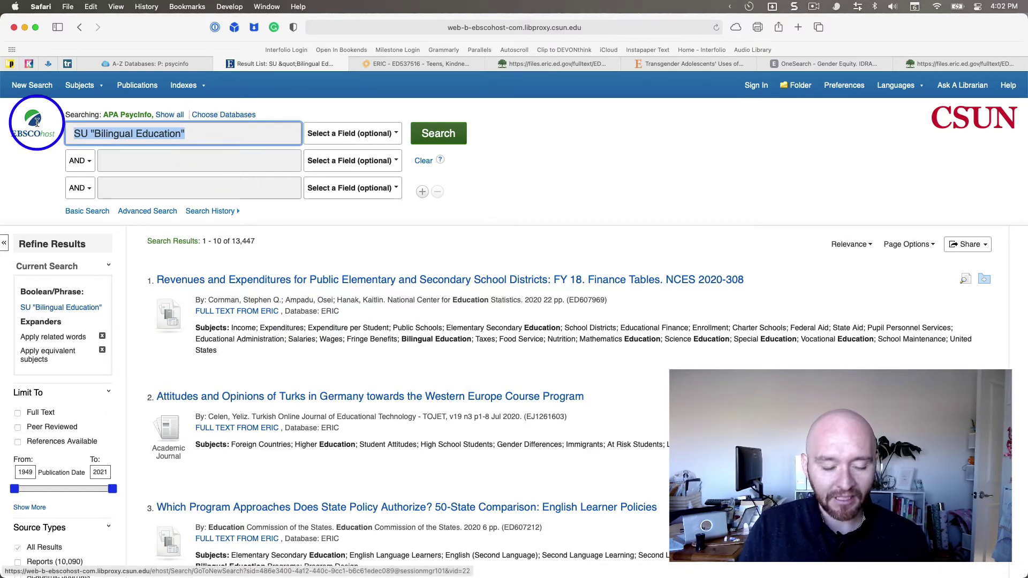
text(d)
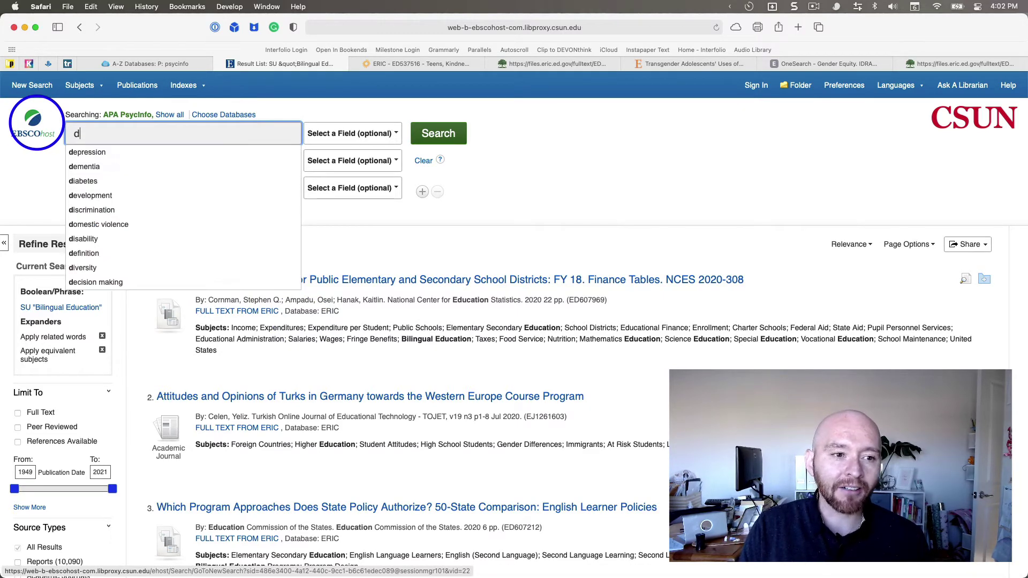
text(igital)
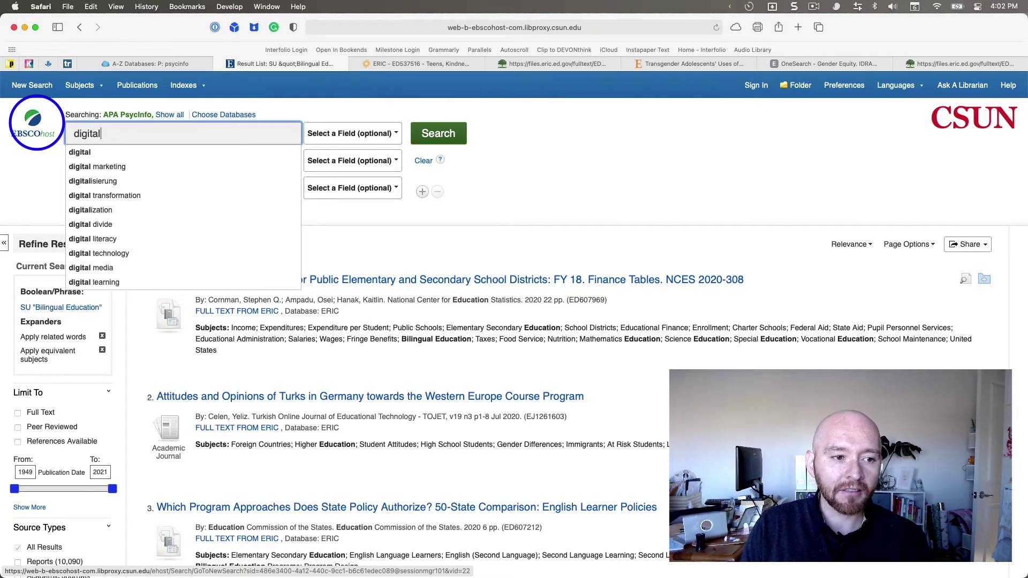
key(super+a)
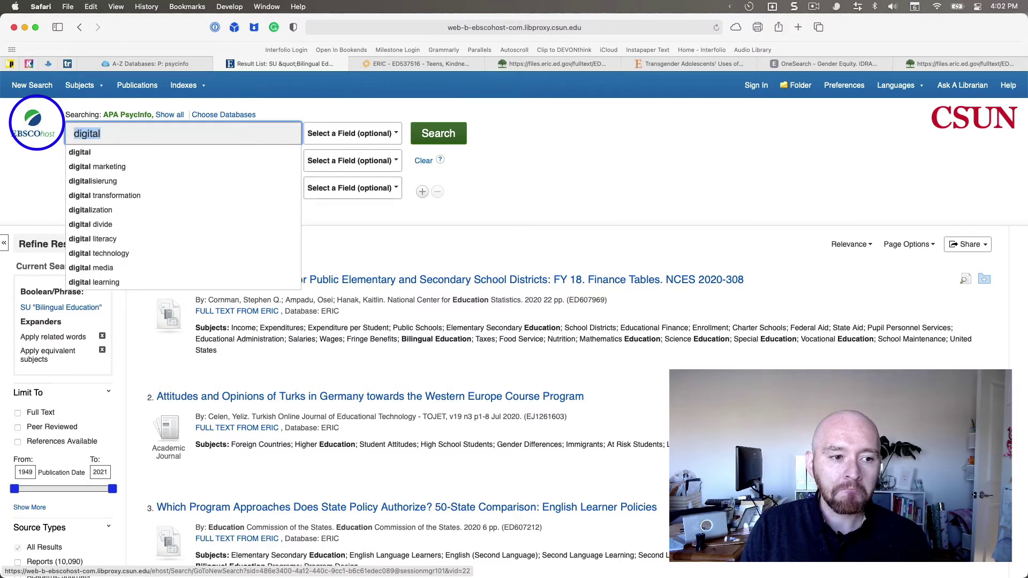
key(Right)
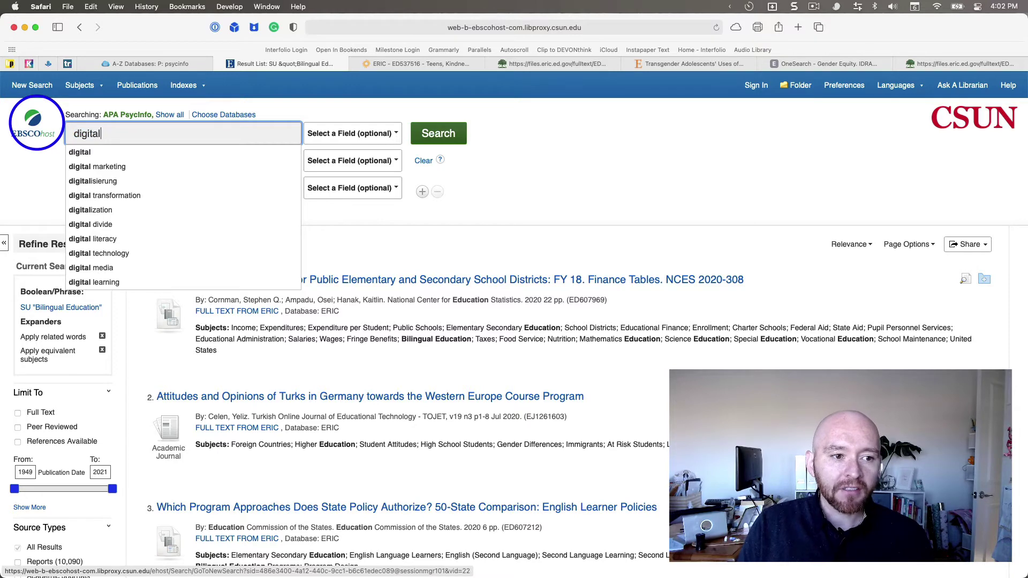
text(harasment)
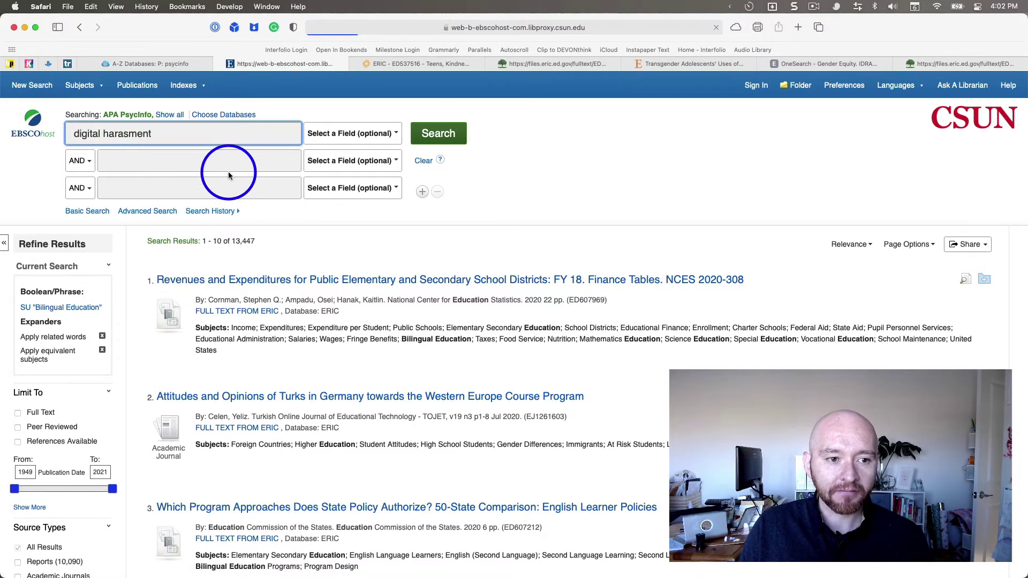
Change the second word of the query to "bullying" and search for "digital bullying".
double_click(134, 135)
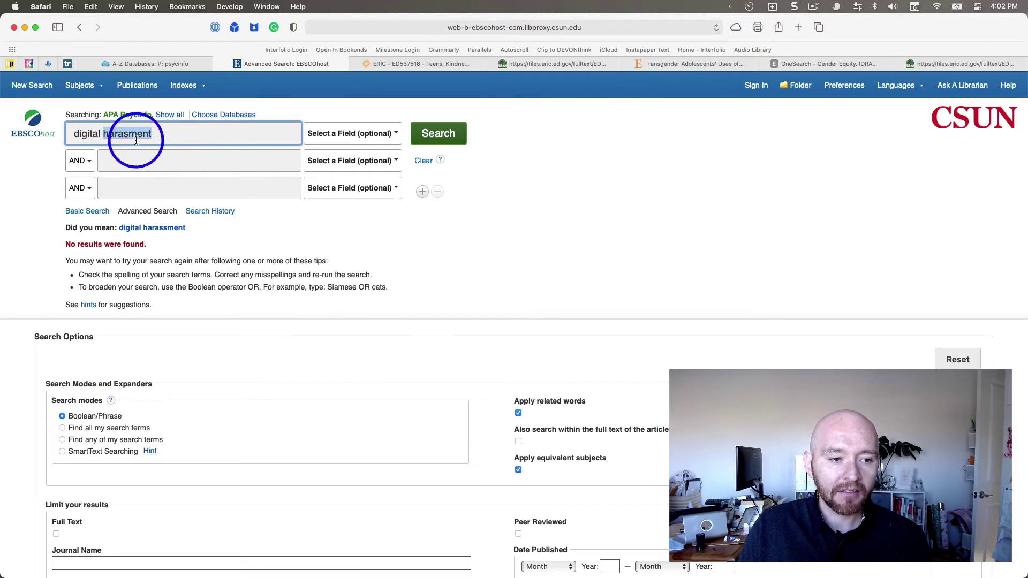
text(bullying)
key(Return)
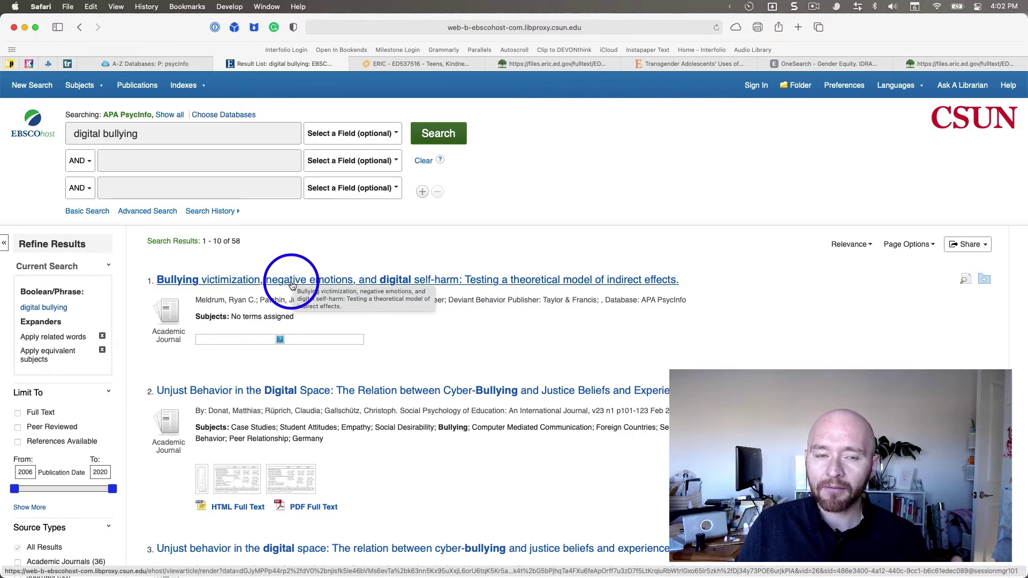
Shorten the first search term to "bullying" by removing the word "digital".
double_click(84, 138)
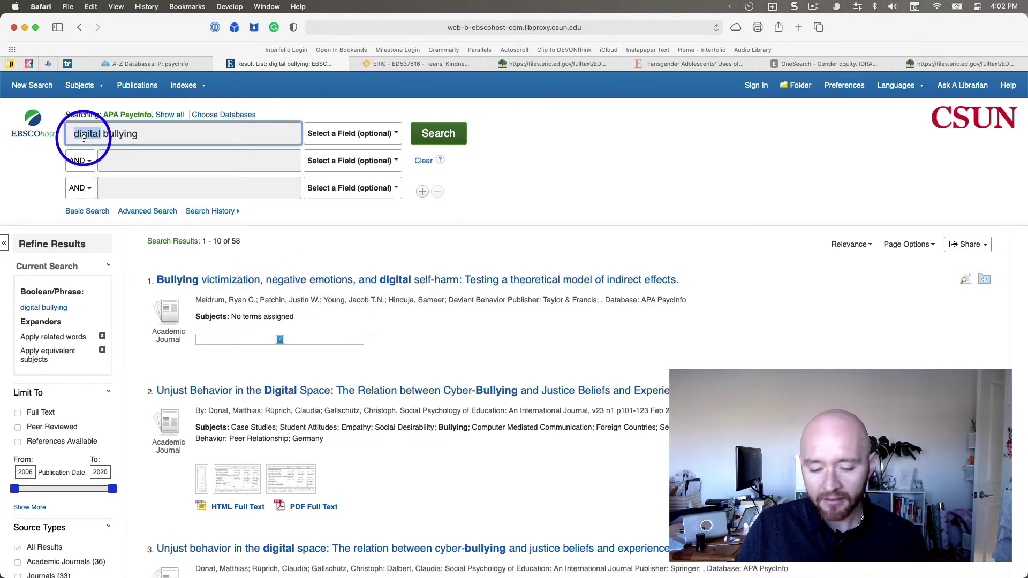
key(BackSpace)
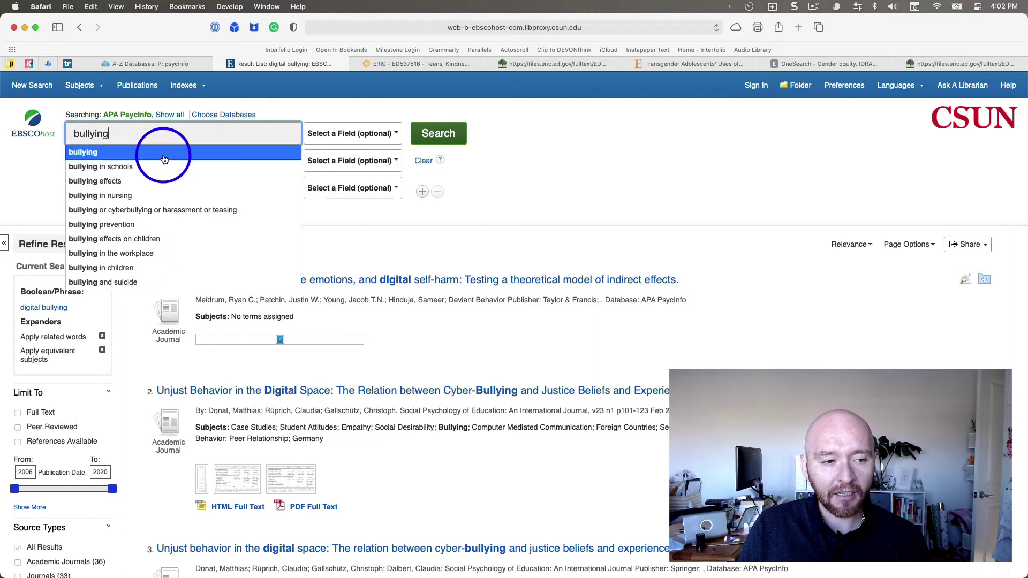
click(408, 218)
Add "digital or online or social media or direct message or smart phone" as the second AND term, run the search and check the result count.
click(162, 155)
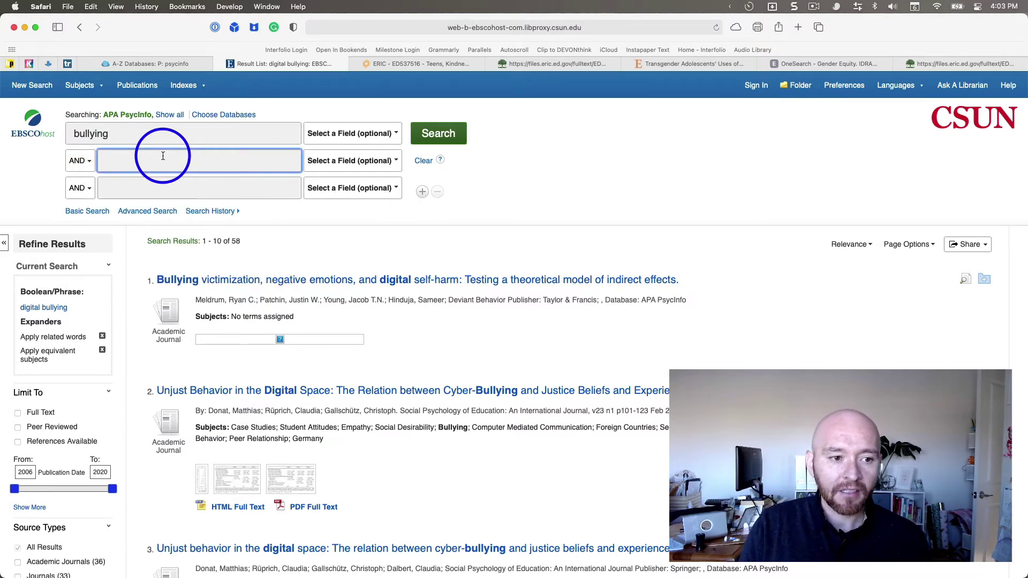
text(digital or onlin)
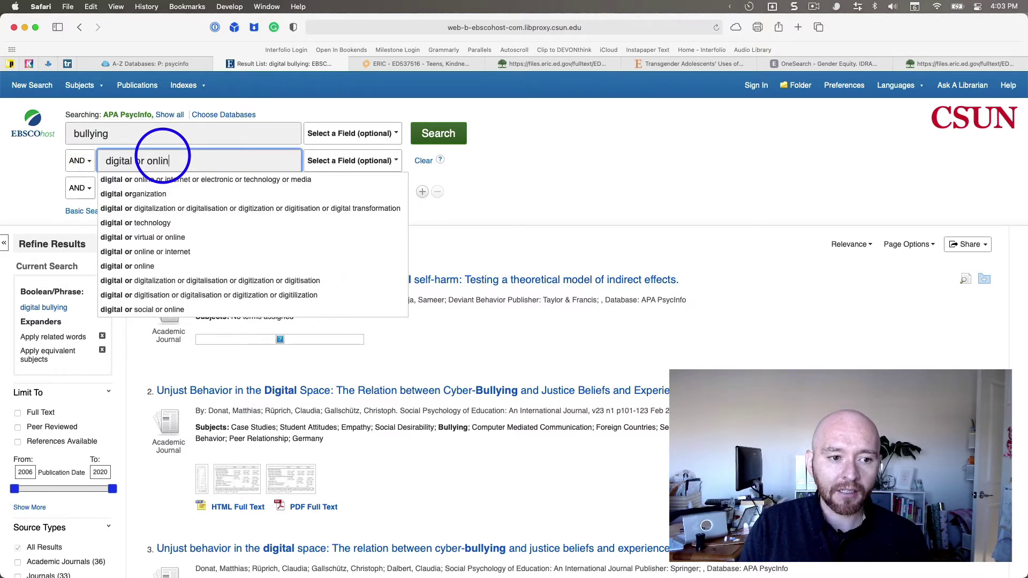
text(e or social)
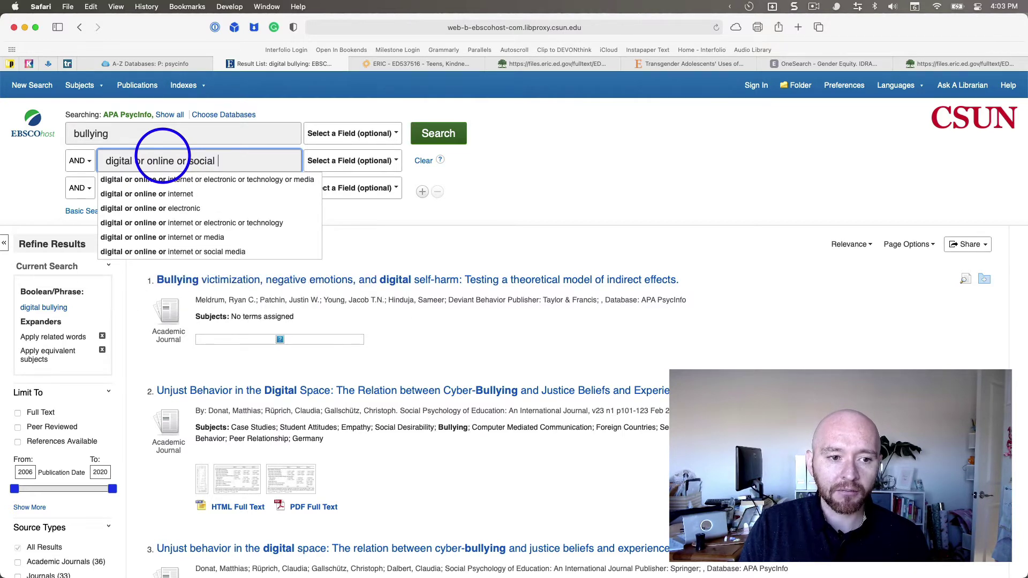
text( media or)
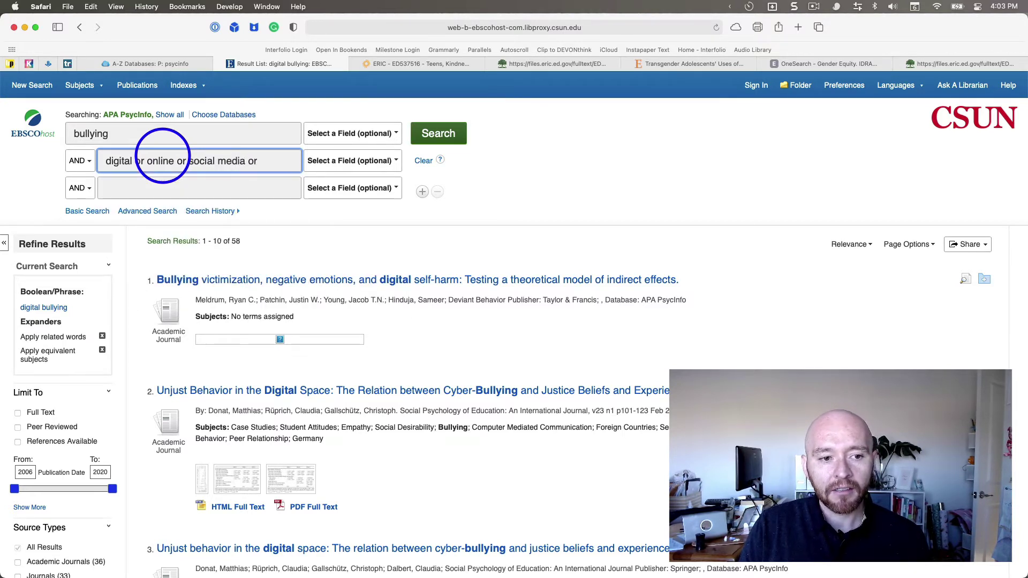
text( direct )
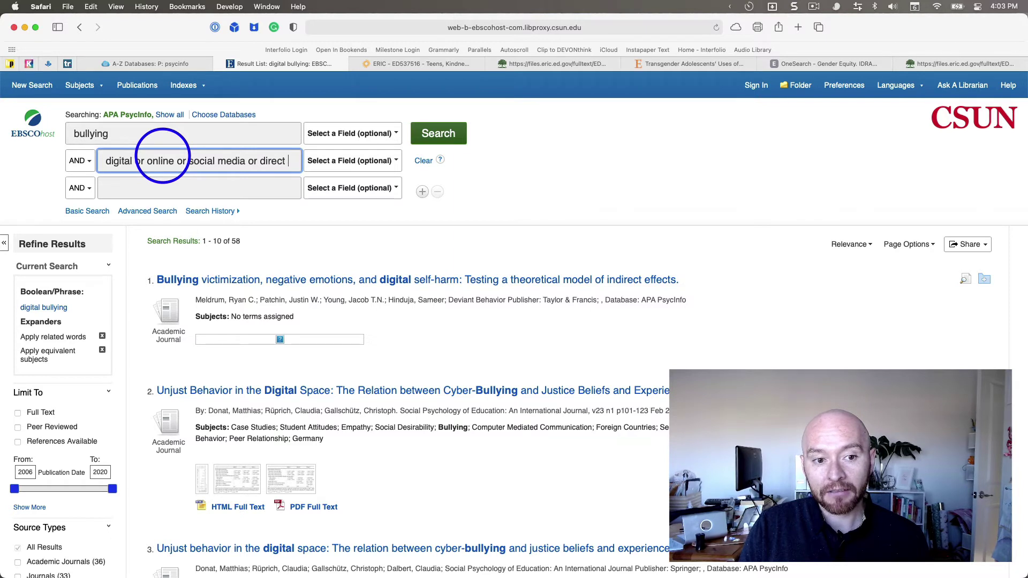
text(message or)
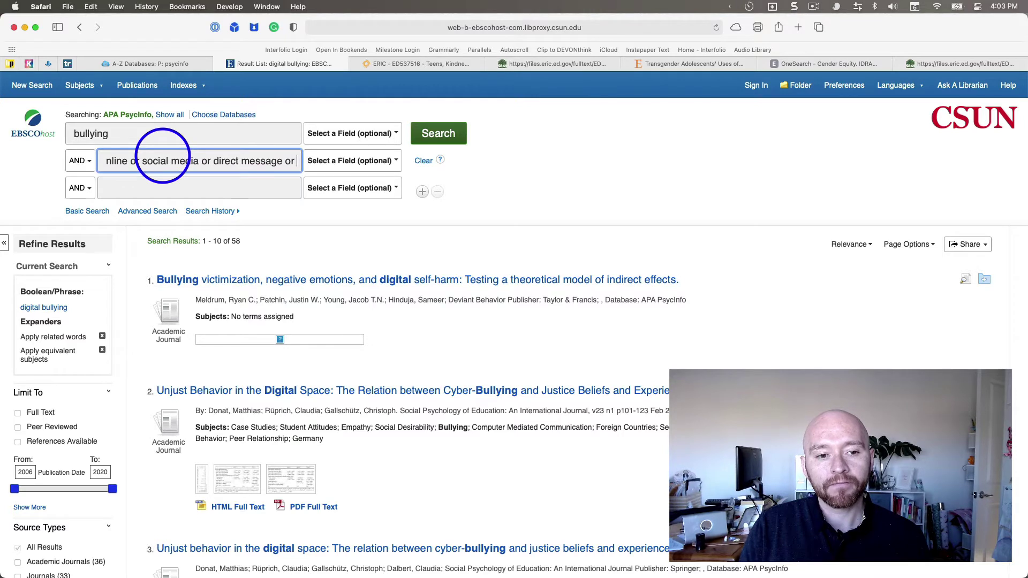
text( smart phone)
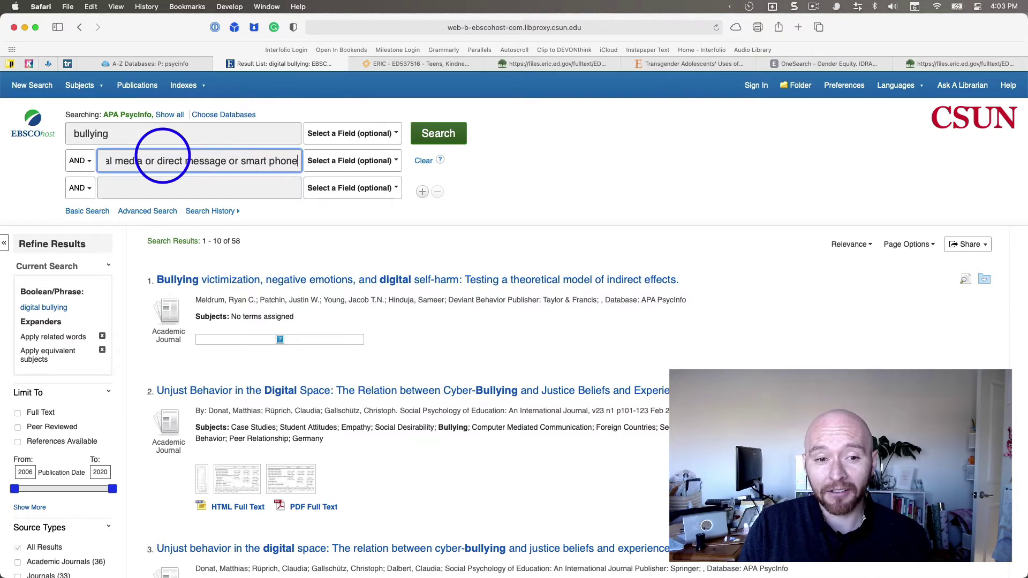
key(Return)
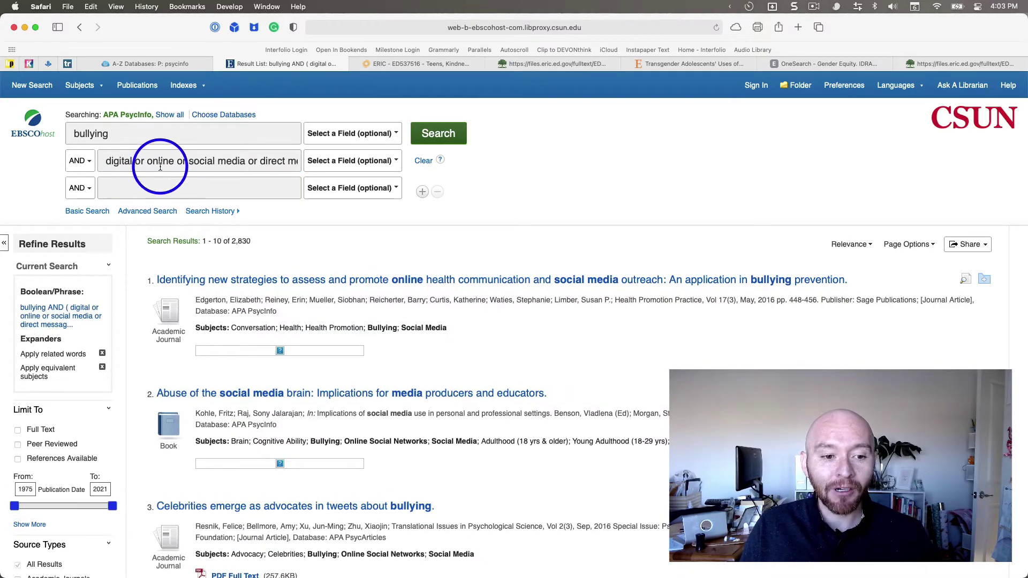
drag(253, 242, 231, 241)
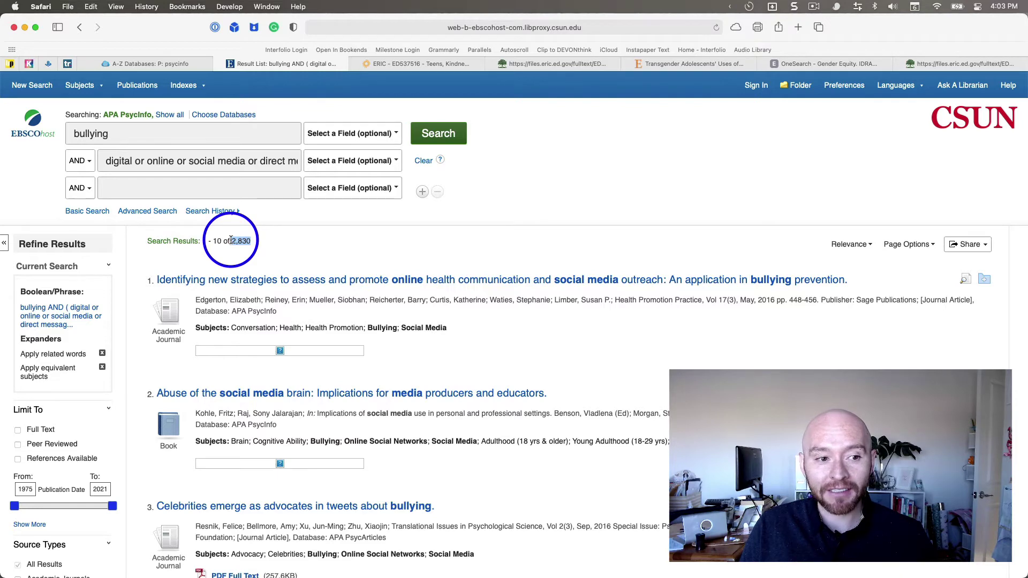
Add "female or women" as the third AND term and rerun the search.
double_click(96, 131)
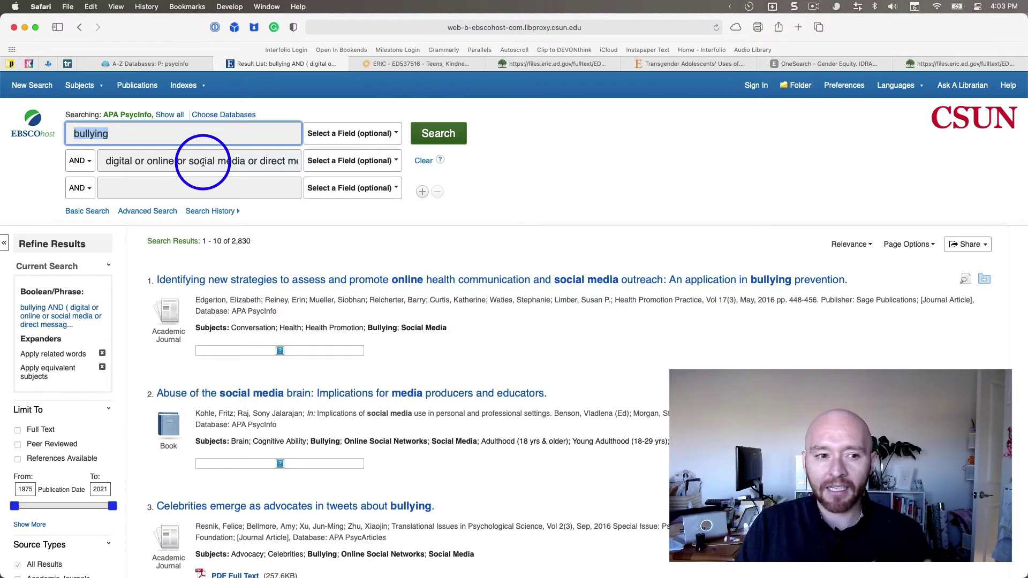
click(133, 193)
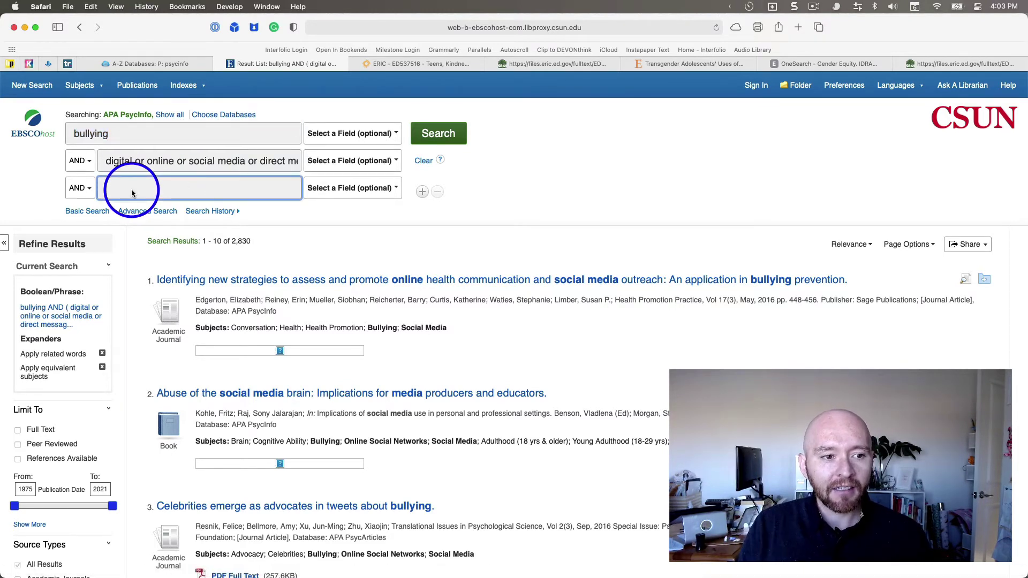
text(female)
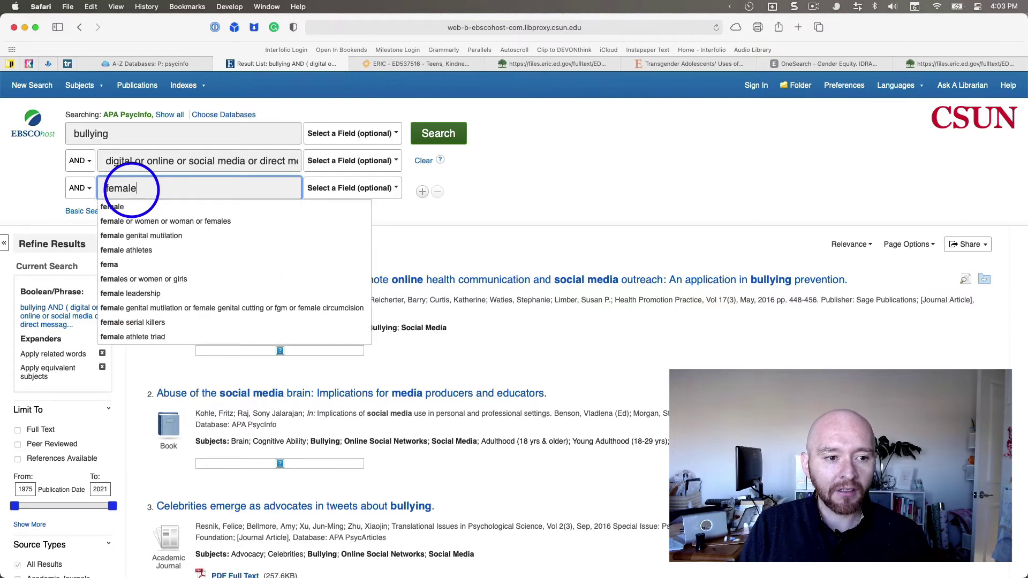
text( or woma)
text(n)
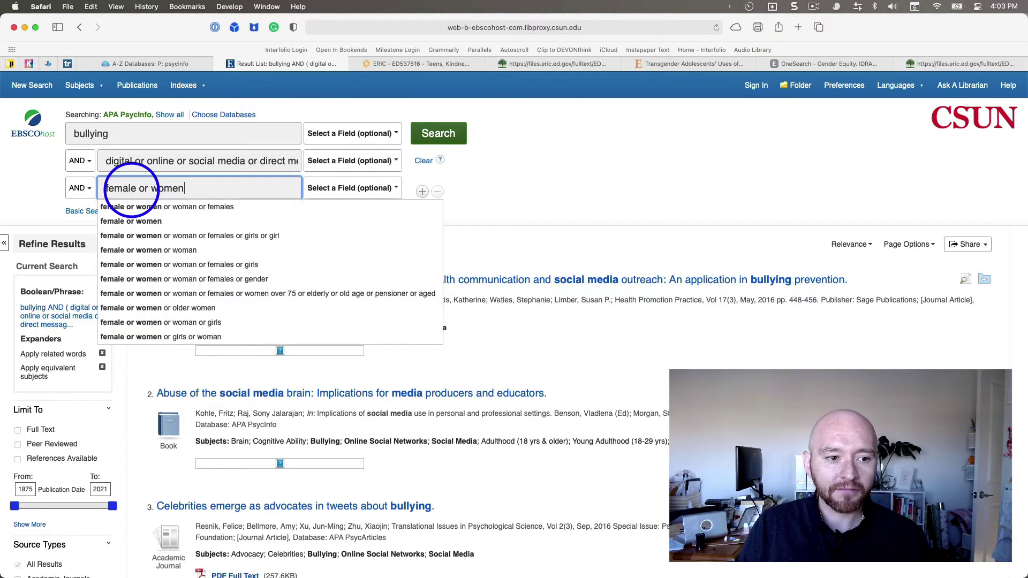
click(428, 134)
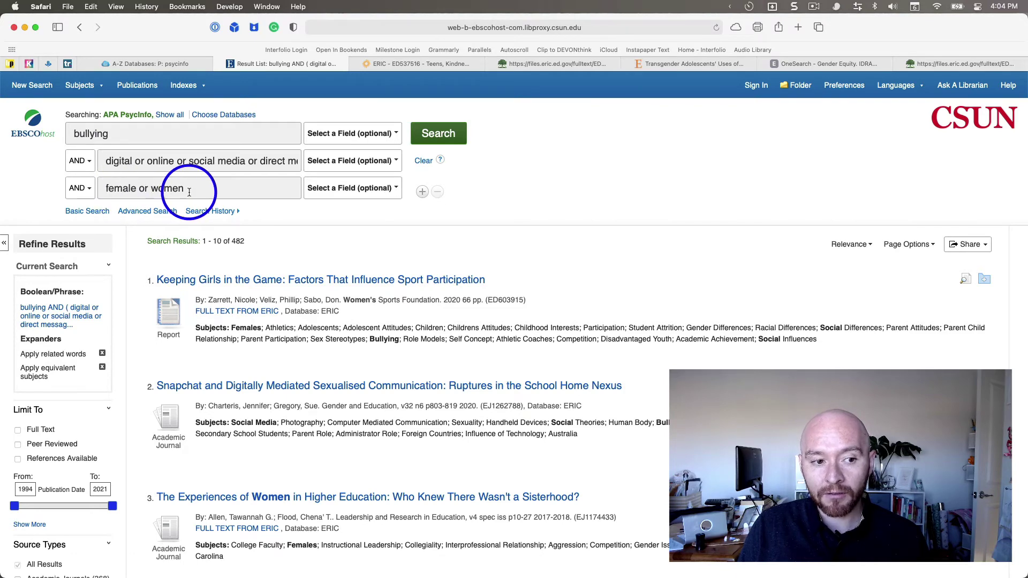
Add a fourth AND row with the suggested "latinx or latinos or hispanics or chicanos or latinas or mexican", run the search and view the results.
click(422, 192)
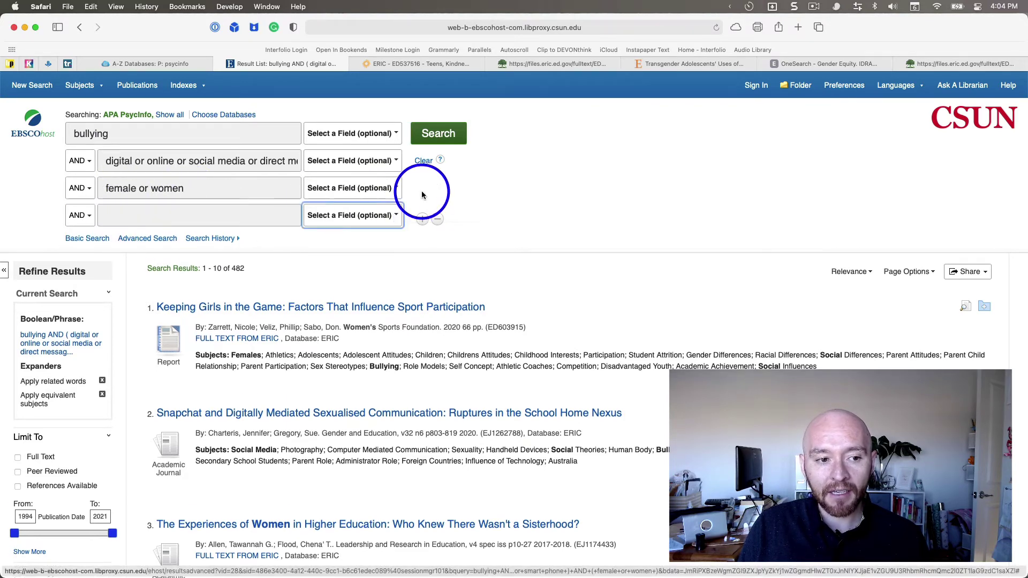
click(176, 209)
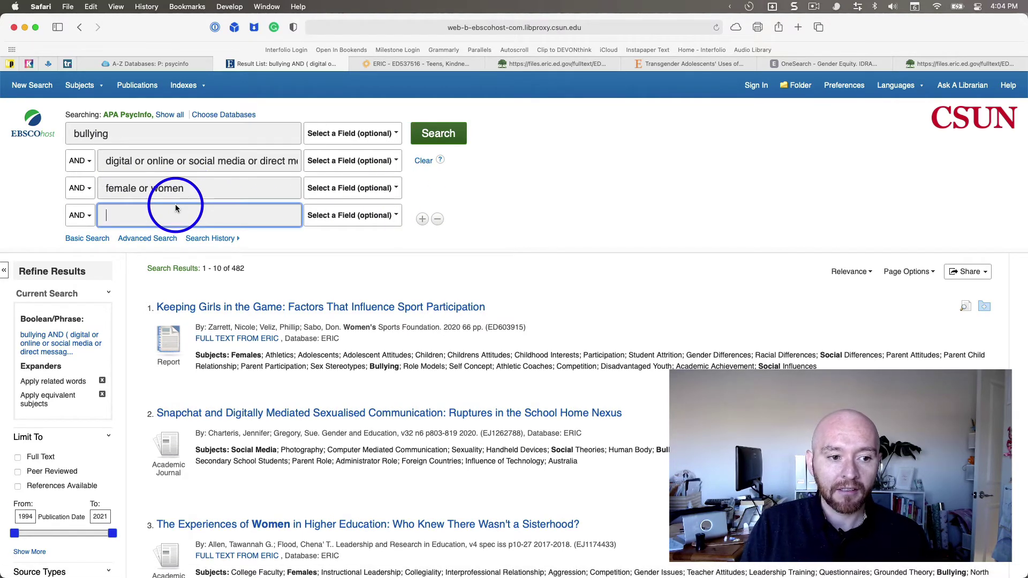
text(latin)
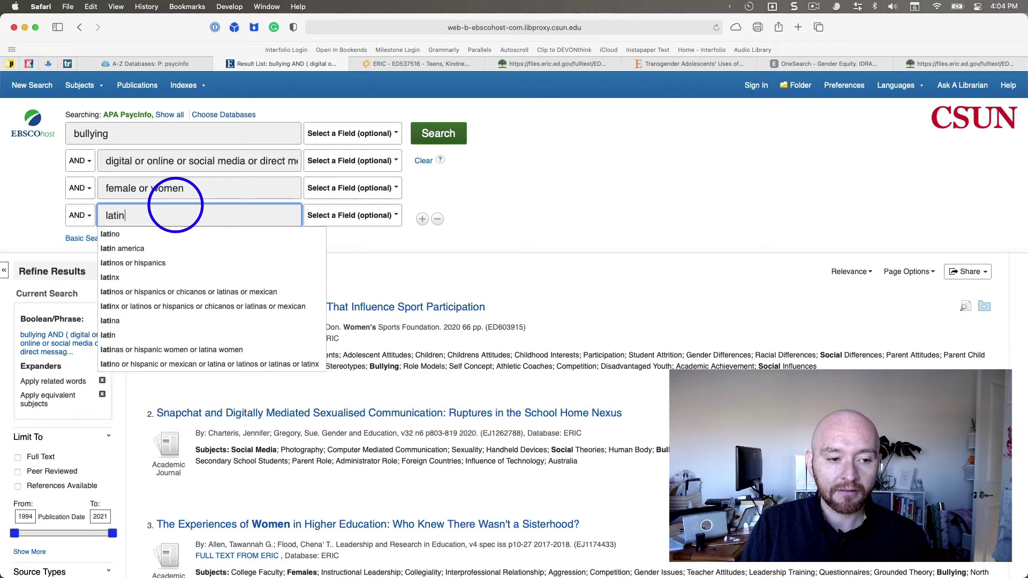
text(x or)
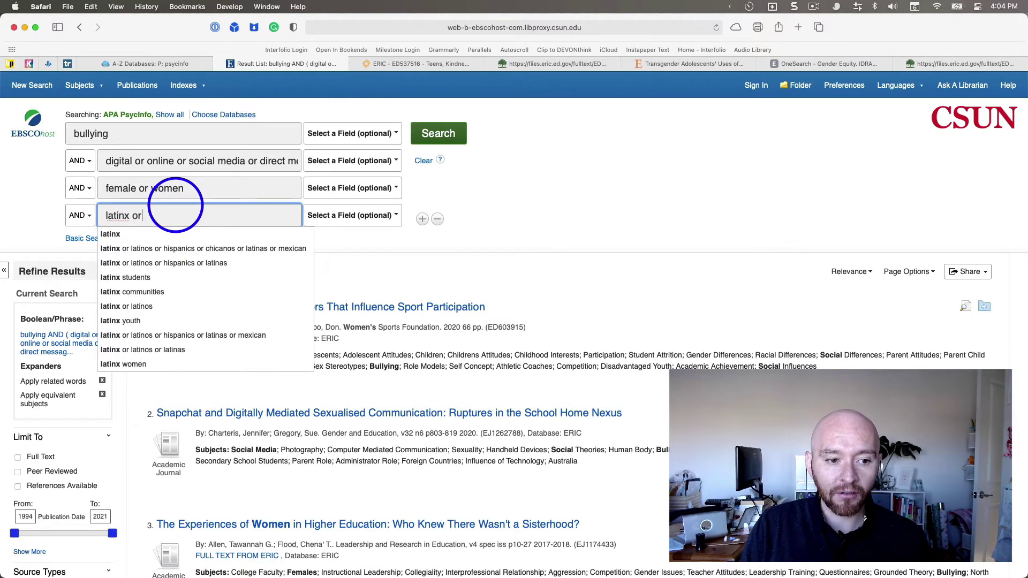
key(Down)
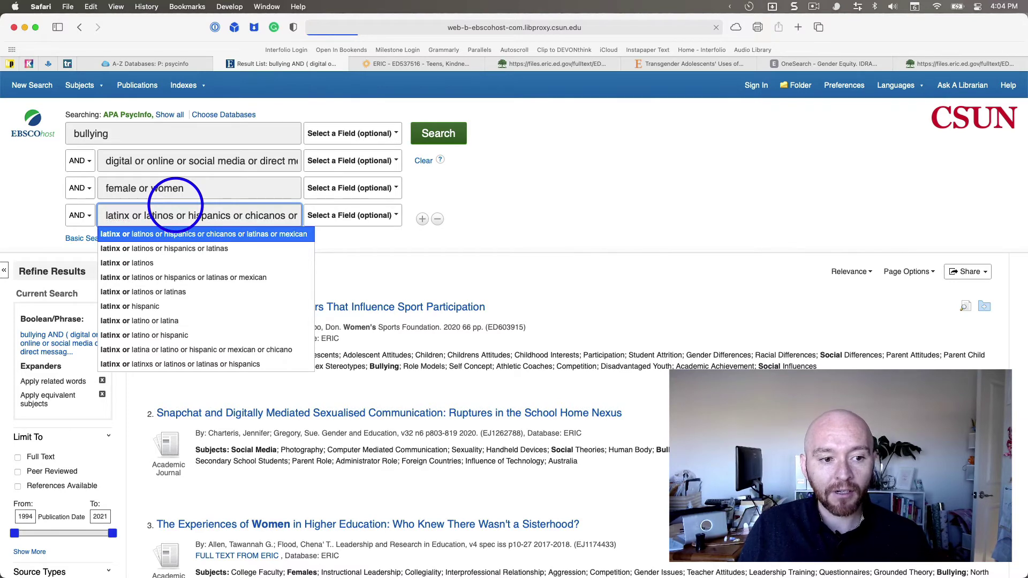
key(Return)
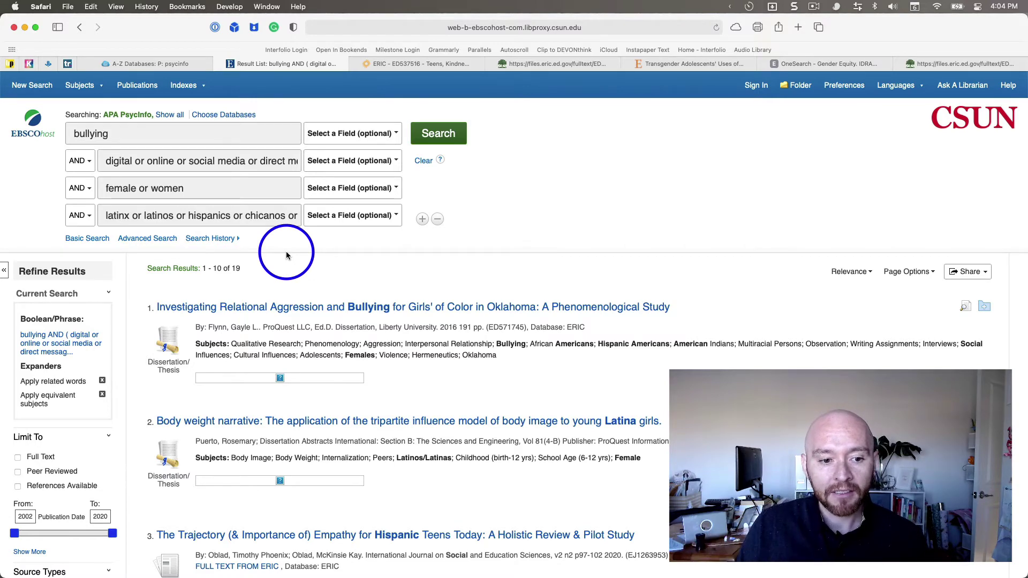
scroll(289, 287, down, 1)
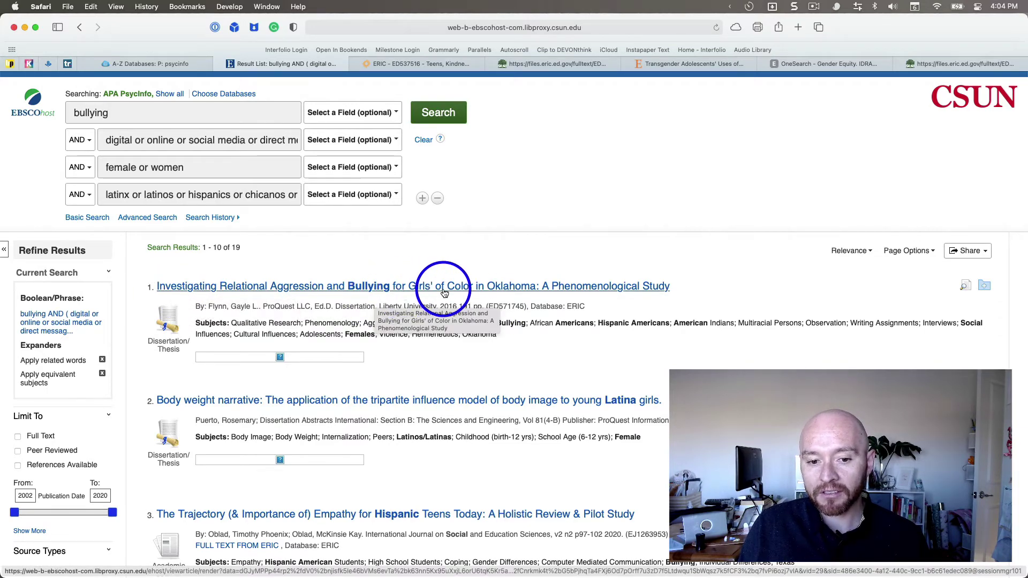
Examine the results of the bullying search limited to women and Latinx terms, checking titles and subjects for relevance.
scroll(509, 293, down, 1)
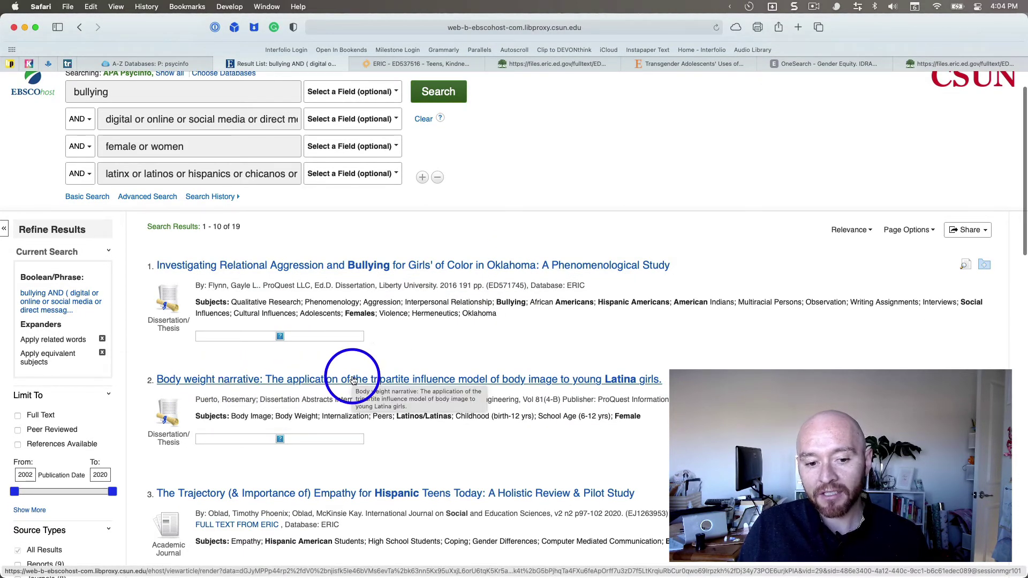
scroll(414, 384, down, 1)
scroll(414, 385, down, 1)
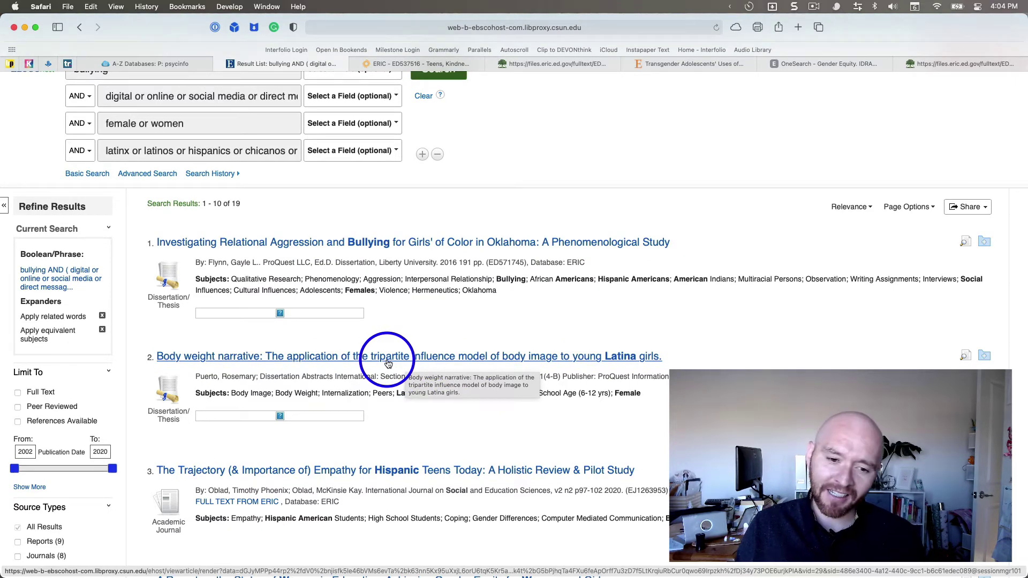
scroll(388, 364, down, 3)
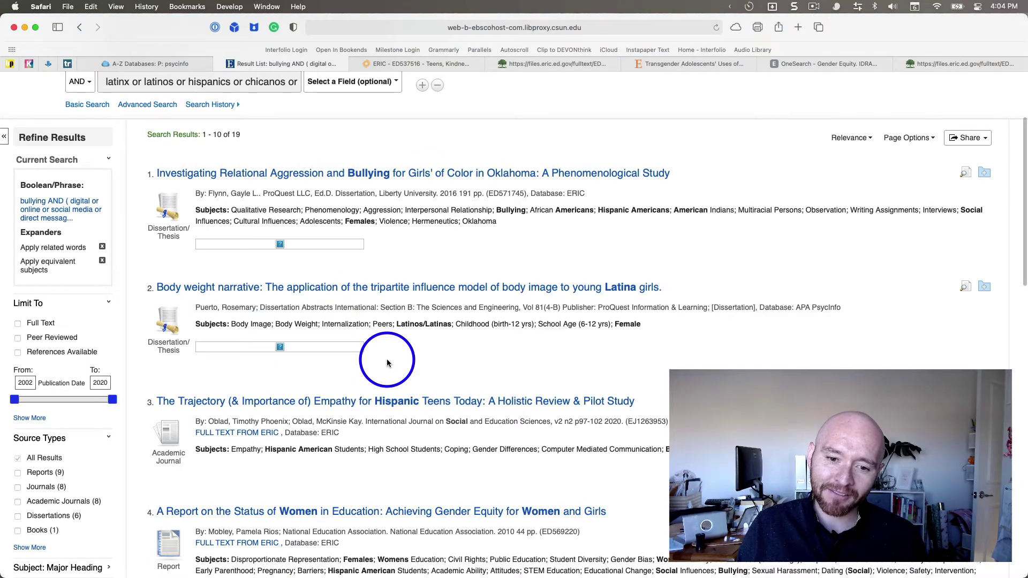
scroll(388, 364, down, 3)
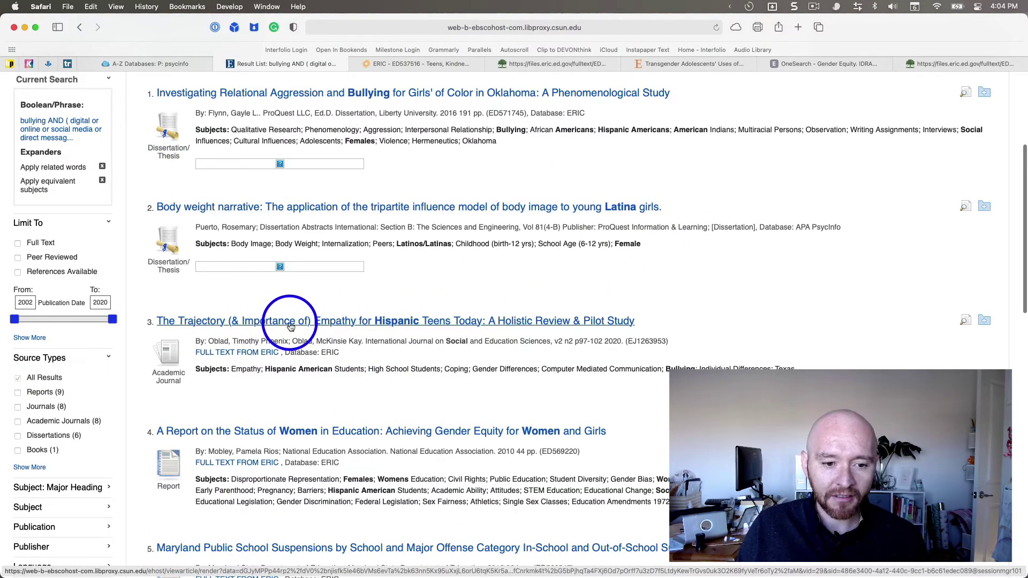
scroll(408, 328, down, 1)
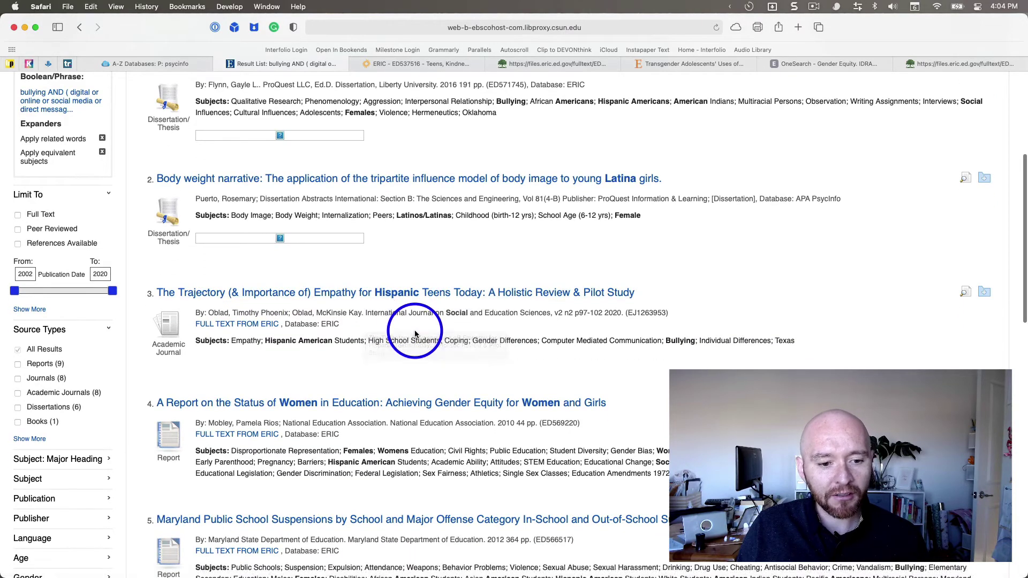
scroll(415, 332, up, 6)
scroll(418, 336, up, 4)
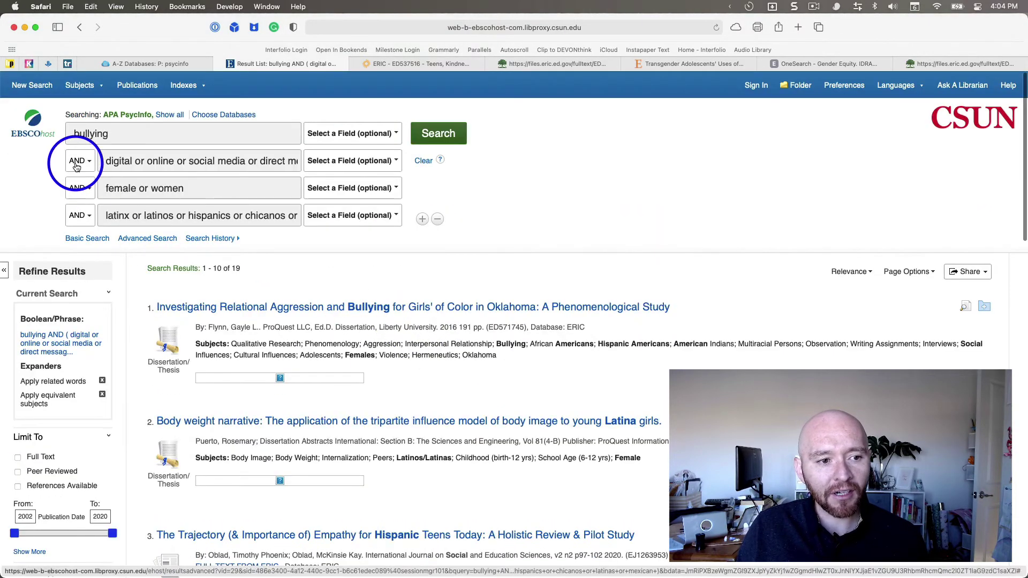
Replace the first search term with "harassment" and rerun the search.
double_click(94, 134)
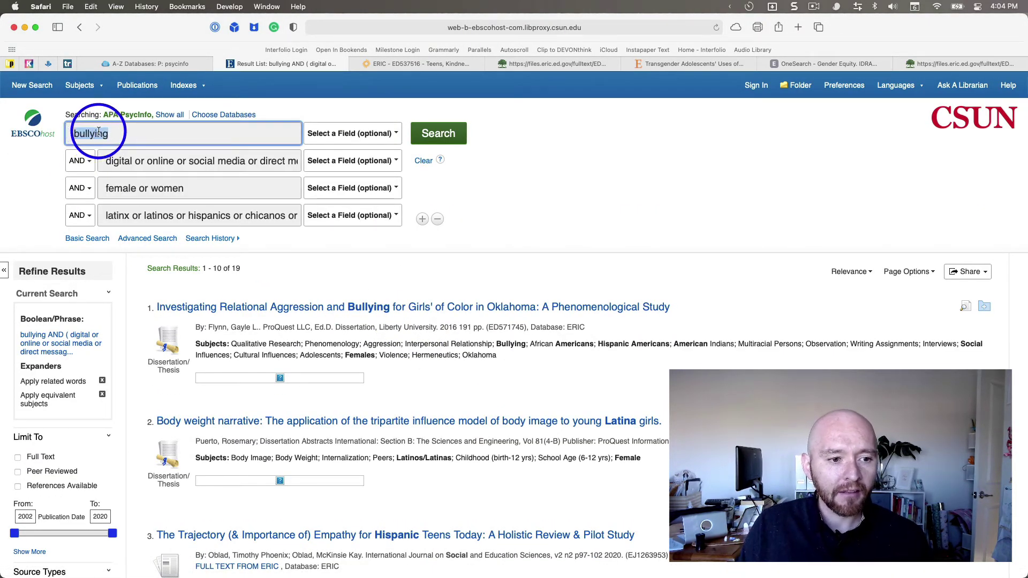
text(haras)
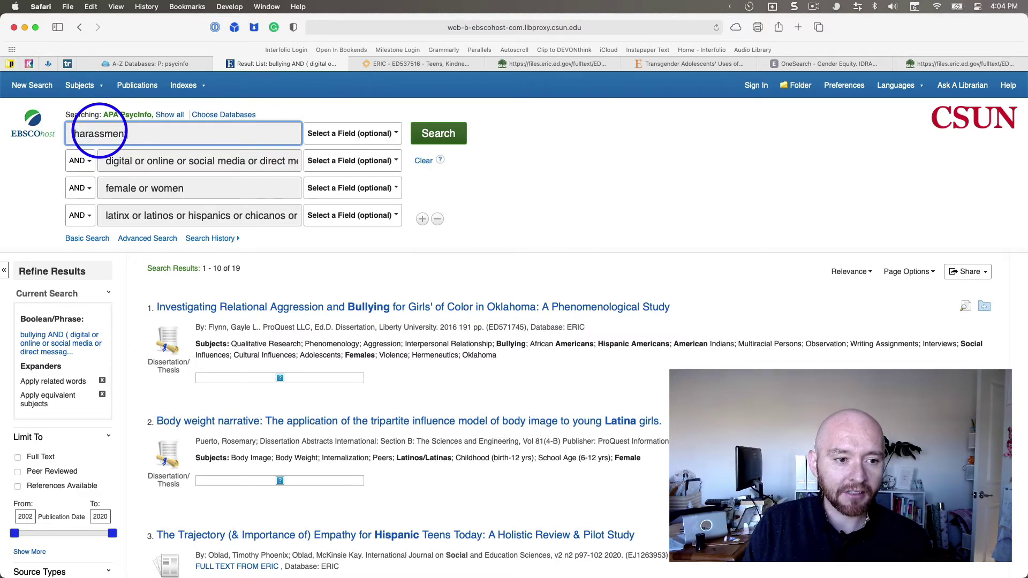
text(sment)
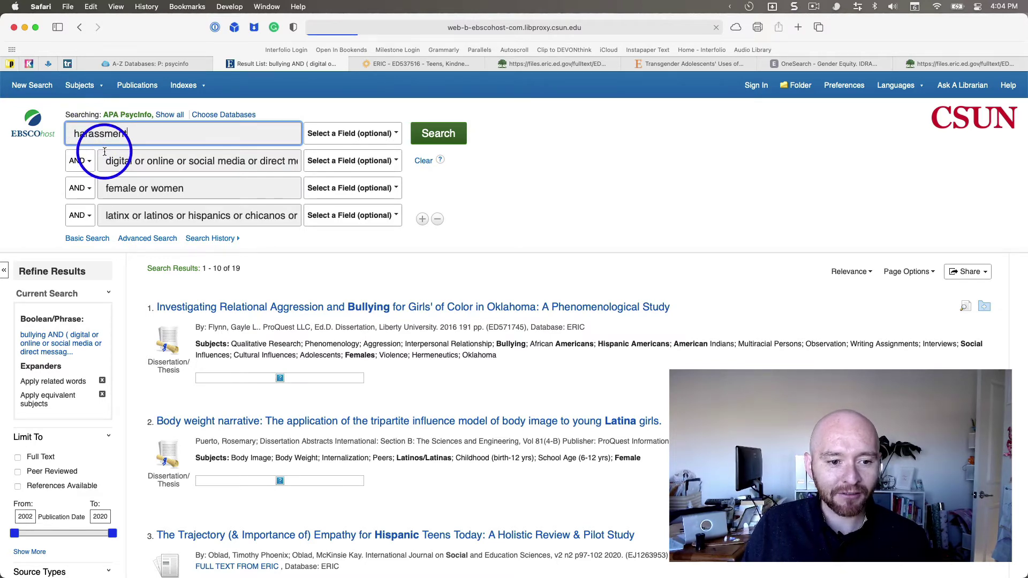
key(Return)
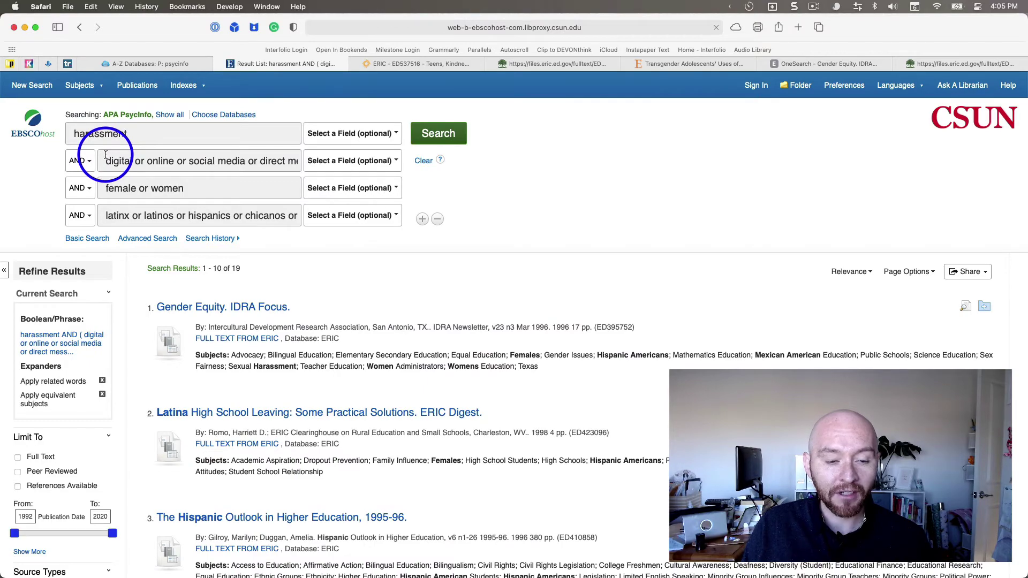
Review the titles and subjects on the first page of harassment results.
scroll(275, 390, down, 5)
scroll(276, 392, down, 4)
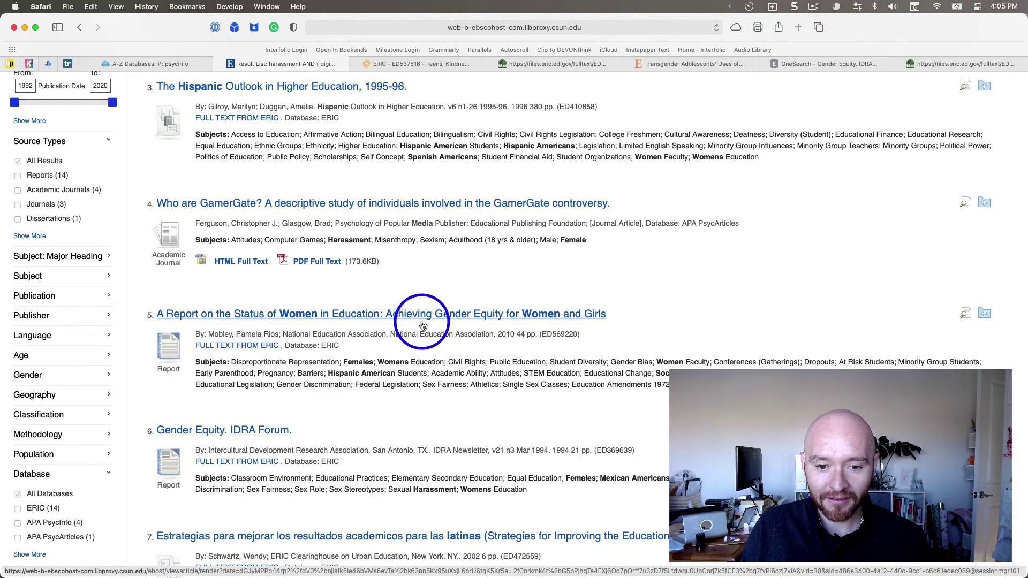
scroll(423, 325, down, 1)
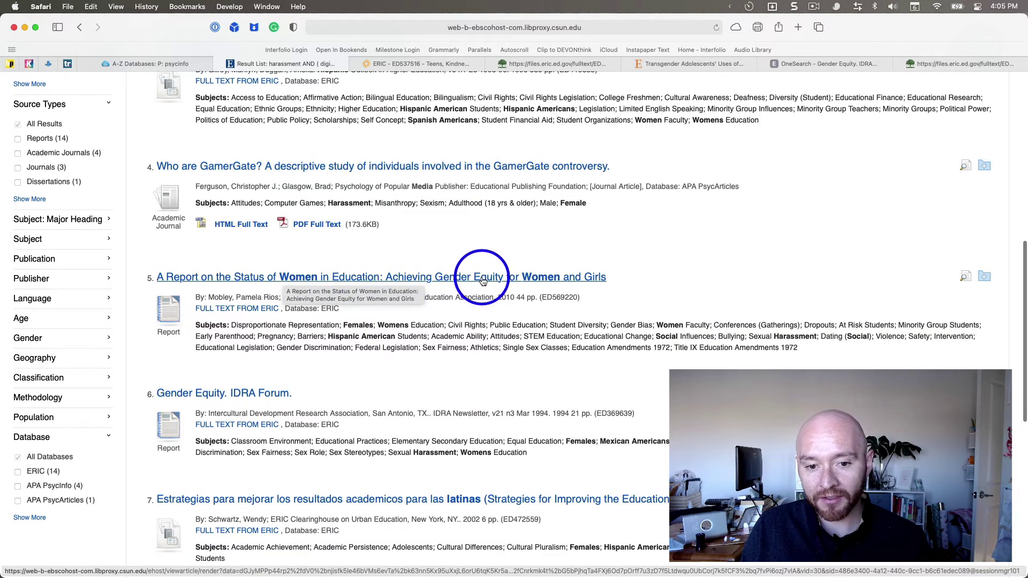
scroll(442, 320, down, 2)
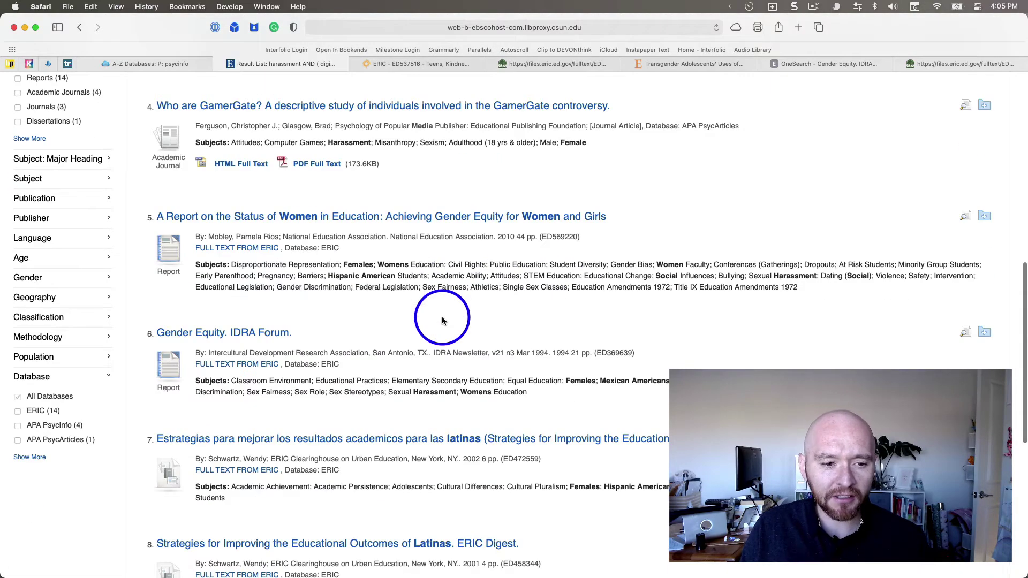
scroll(442, 320, down, 4)
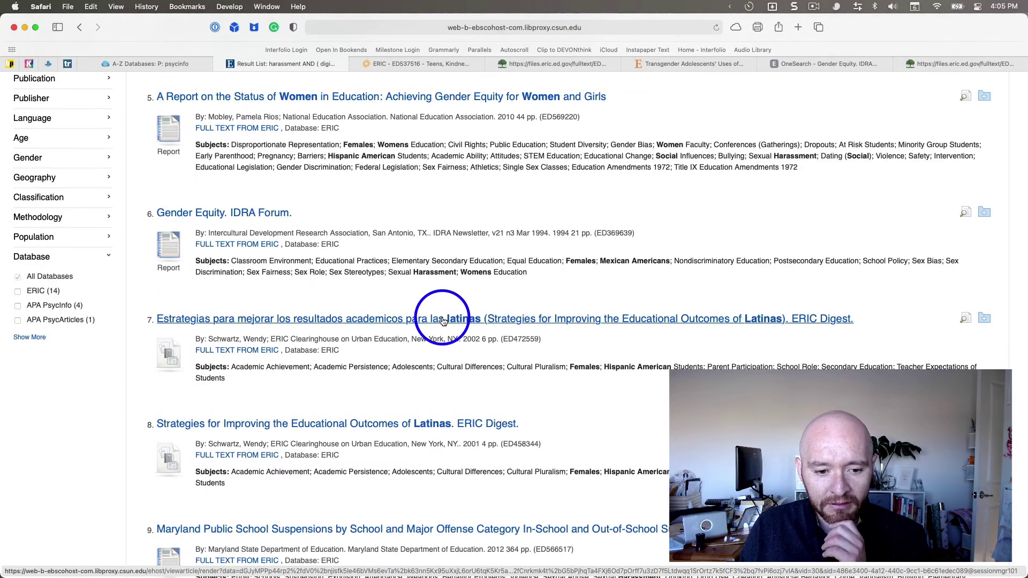
scroll(442, 321, down, 6)
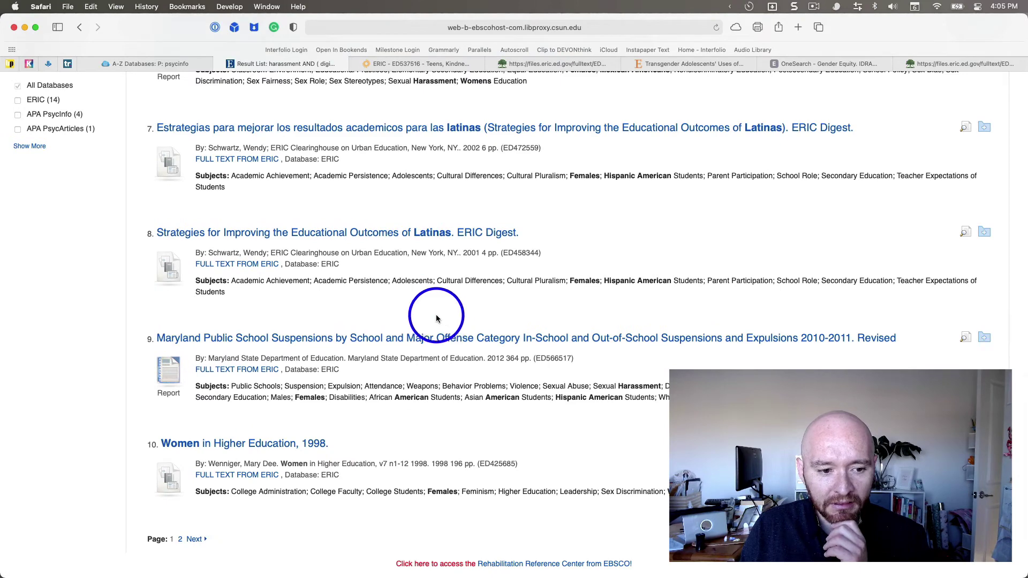
scroll(436, 309, up, 20)
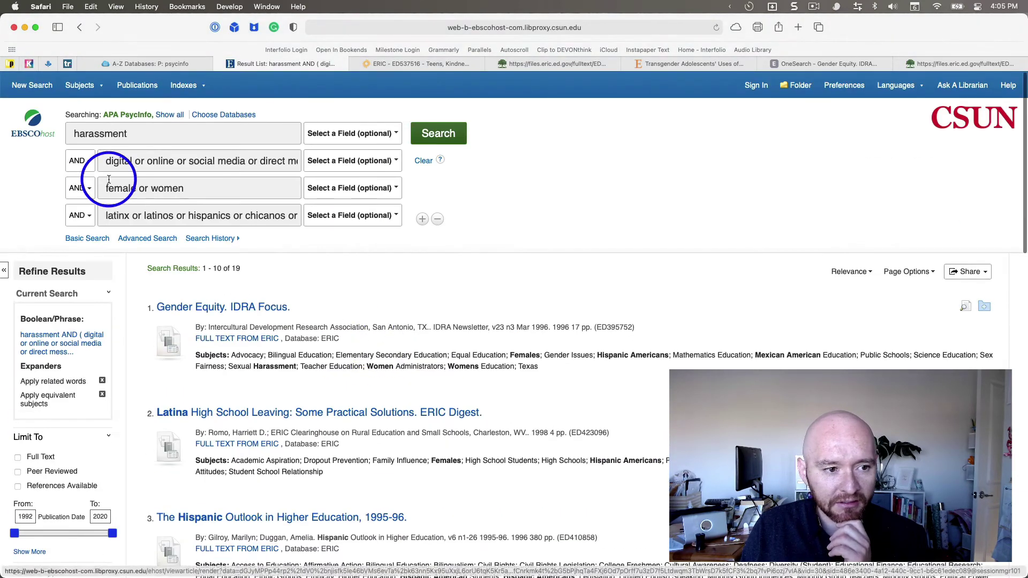
Change the first search term to "sexual harassment".
double_click(141, 137)
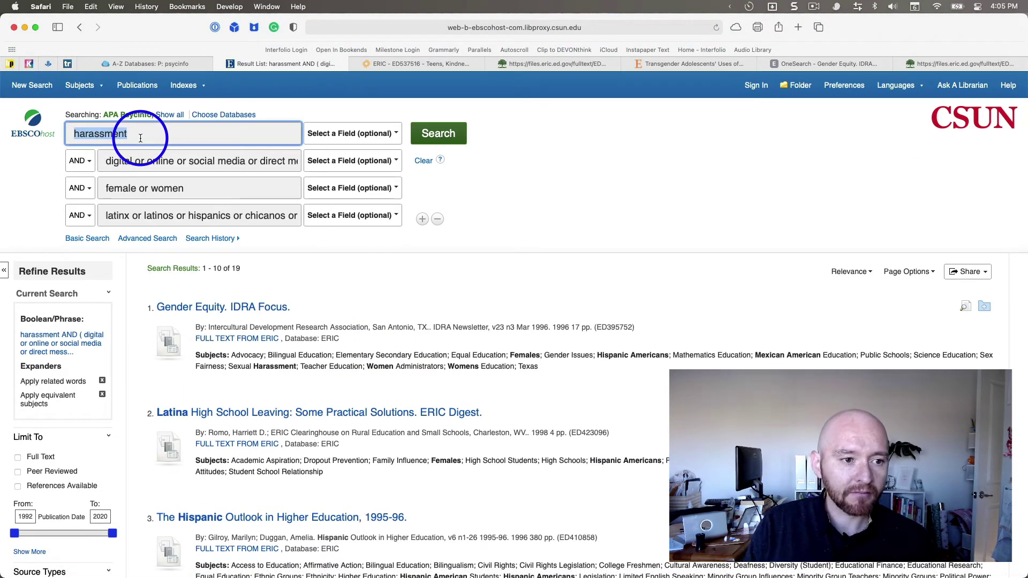
key(Left)
text(sexual)
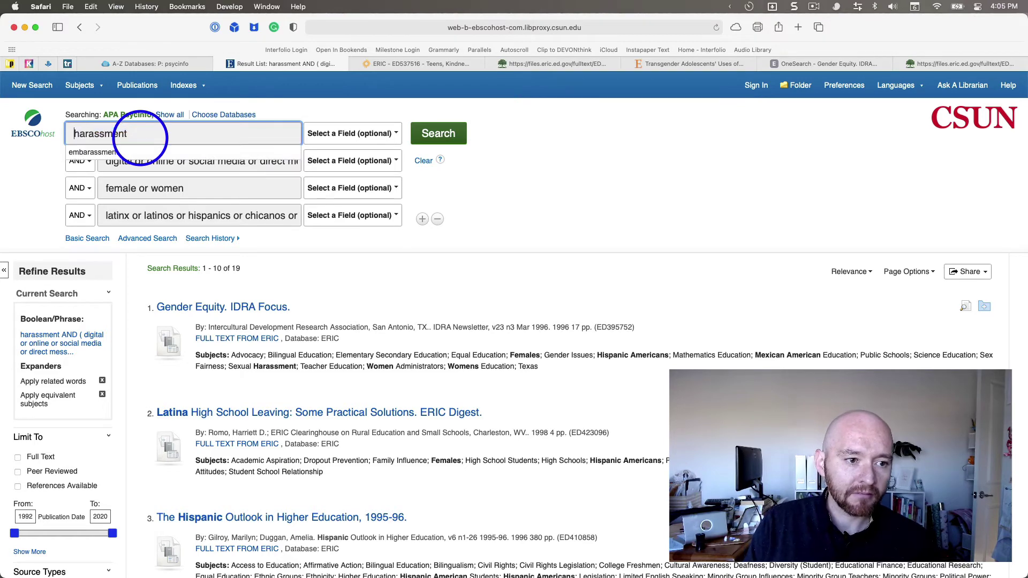
click(34, 151)
Clear the "female or women" and Latinx terms, rerun the search and check the result count.
drag(200, 183, 105, 184)
key(BackSpace)
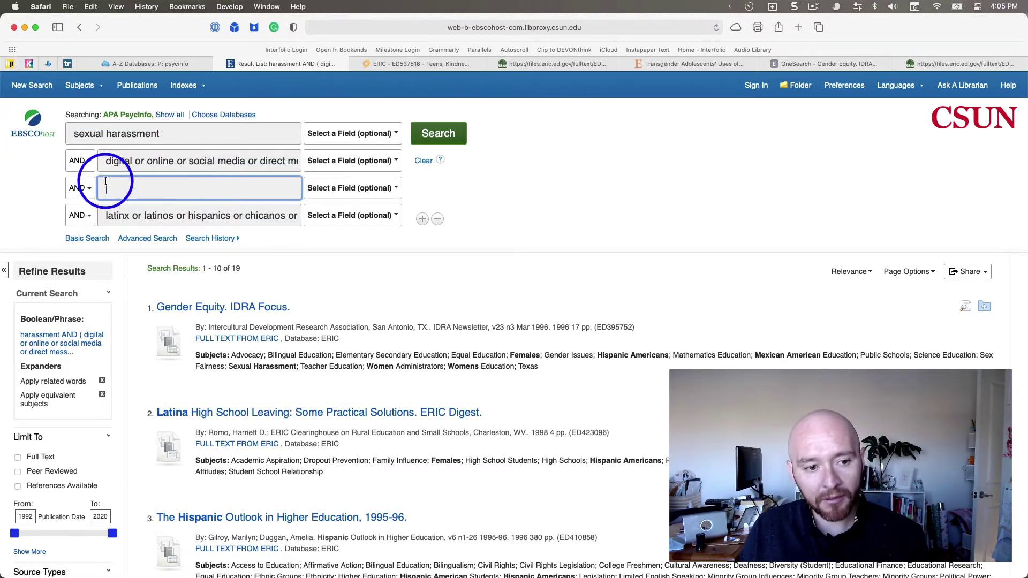
click(109, 217)
triple_click(116, 217)
key(BackSpace)
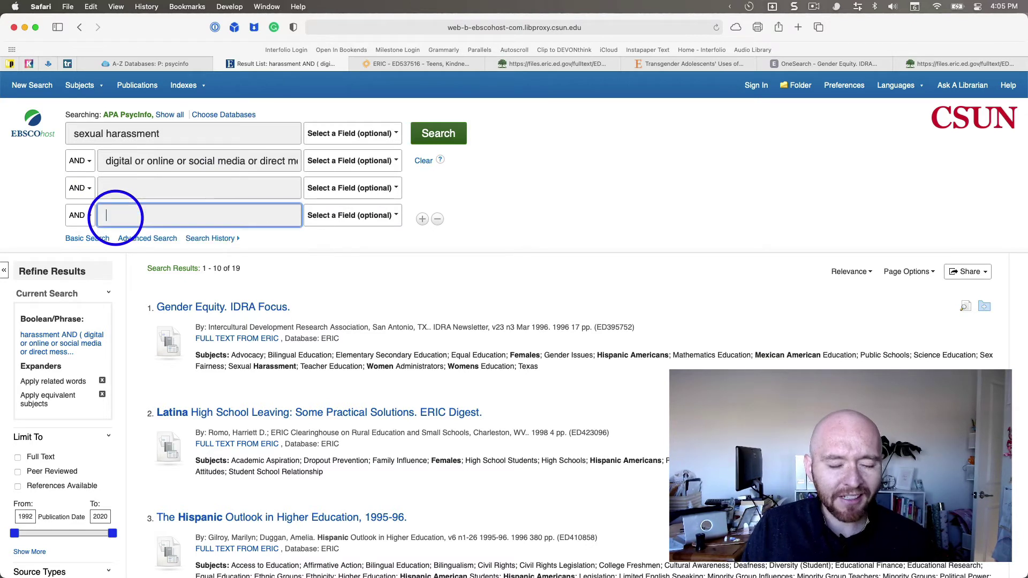
click(425, 142)
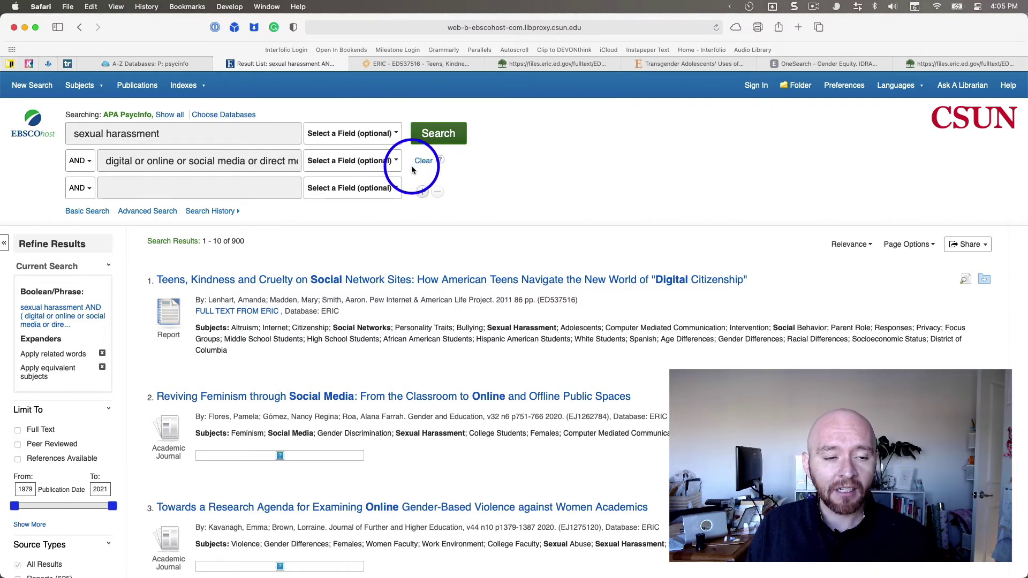
double_click(238, 242)
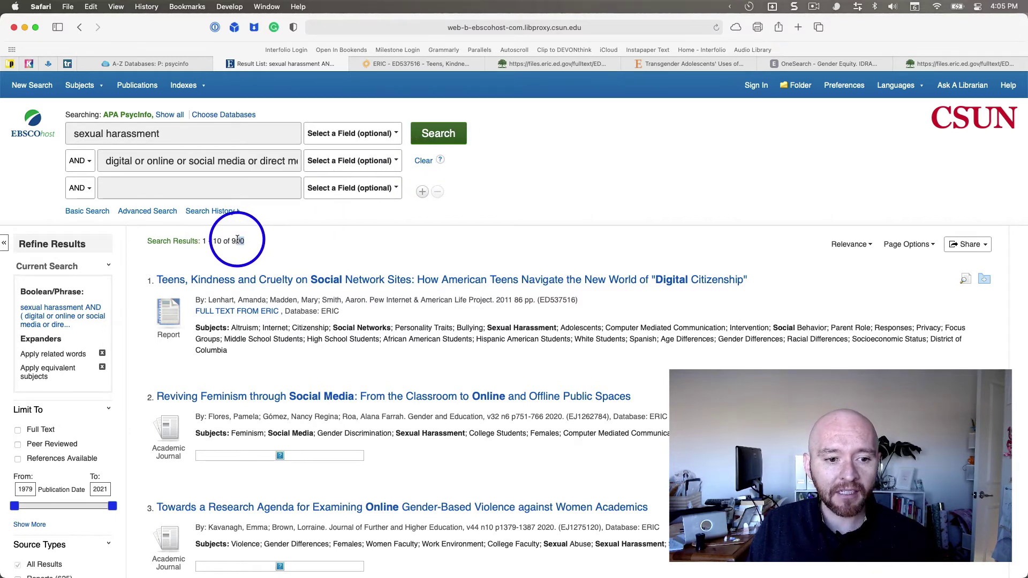
Add "black or african american" as the third AND term, run the search and check the subjects of the first results.
click(136, 182)
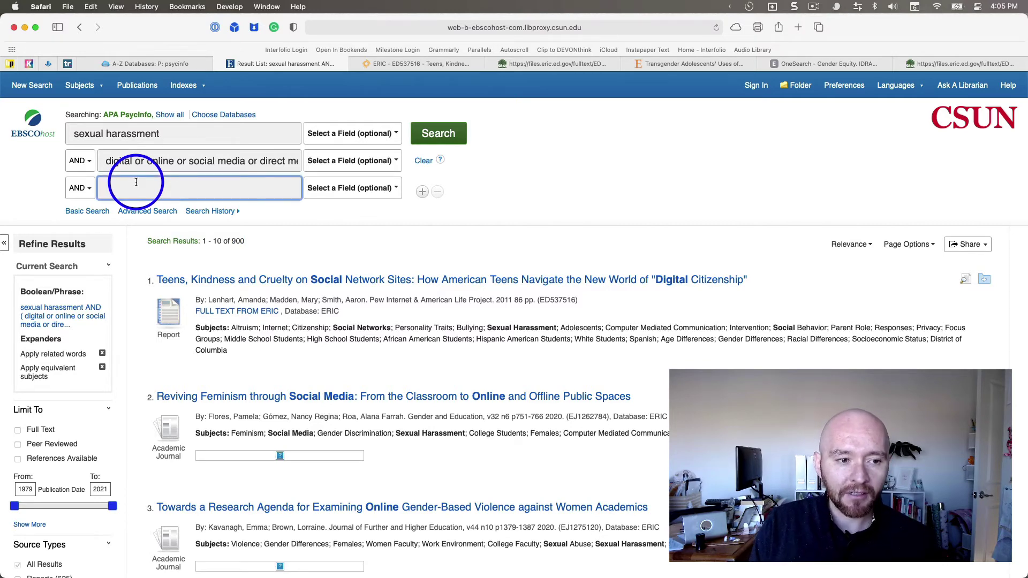
text(black or african american)
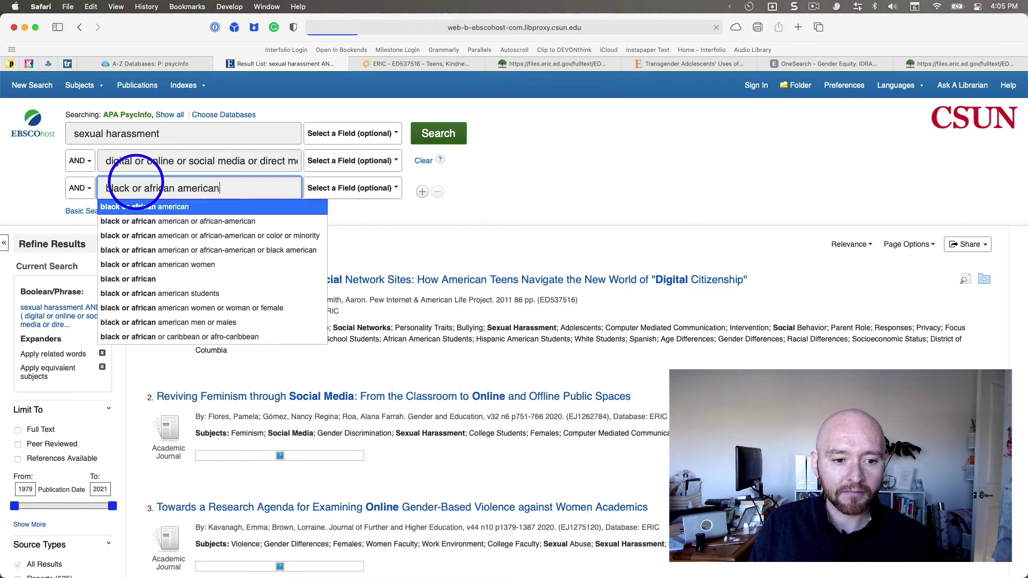
key(Return)
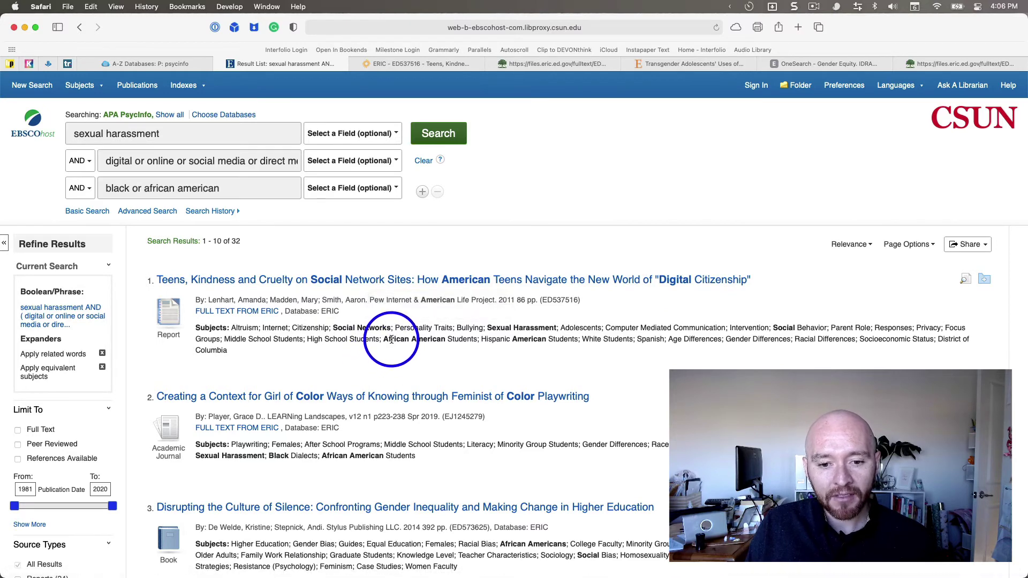
drag(384, 339, 474, 336)
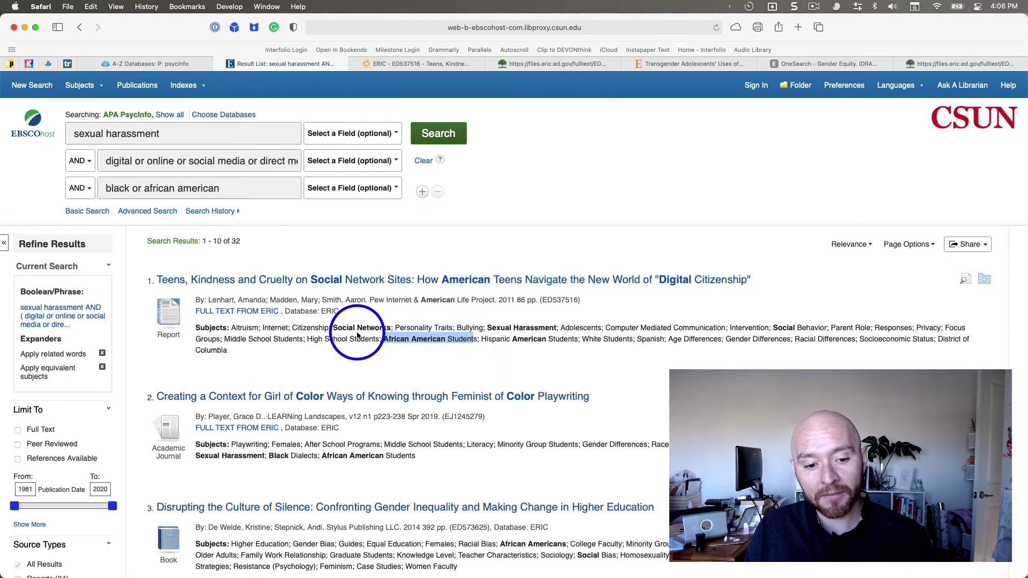
scroll(357, 335, down, 3)
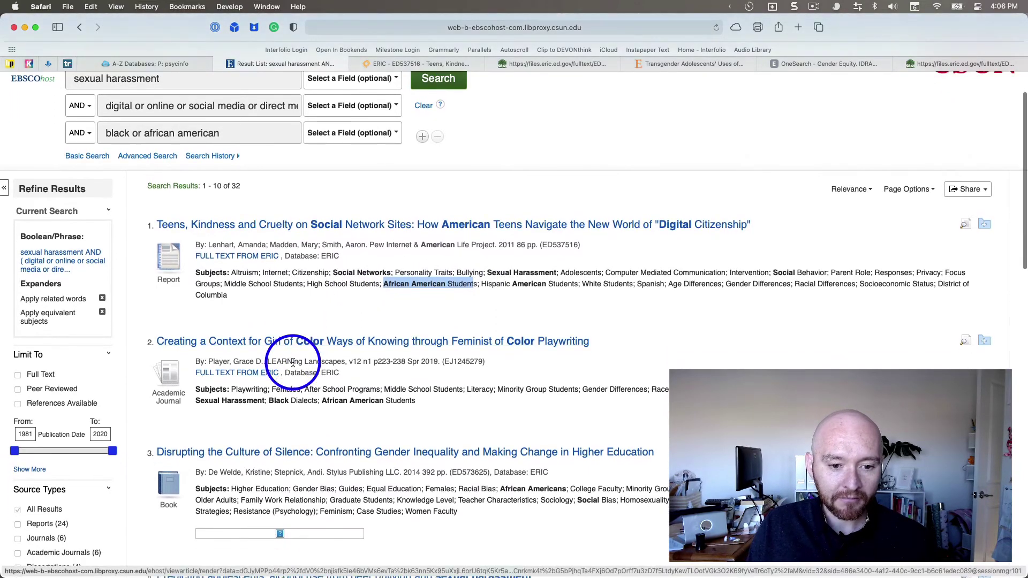
scroll(307, 341, down, 1)
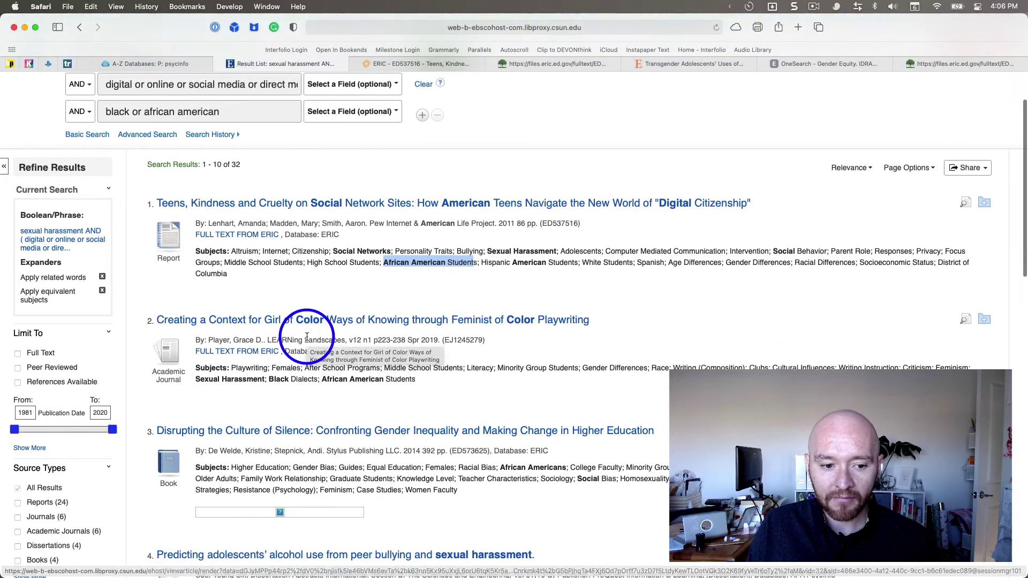
scroll(305, 332, up, 3)
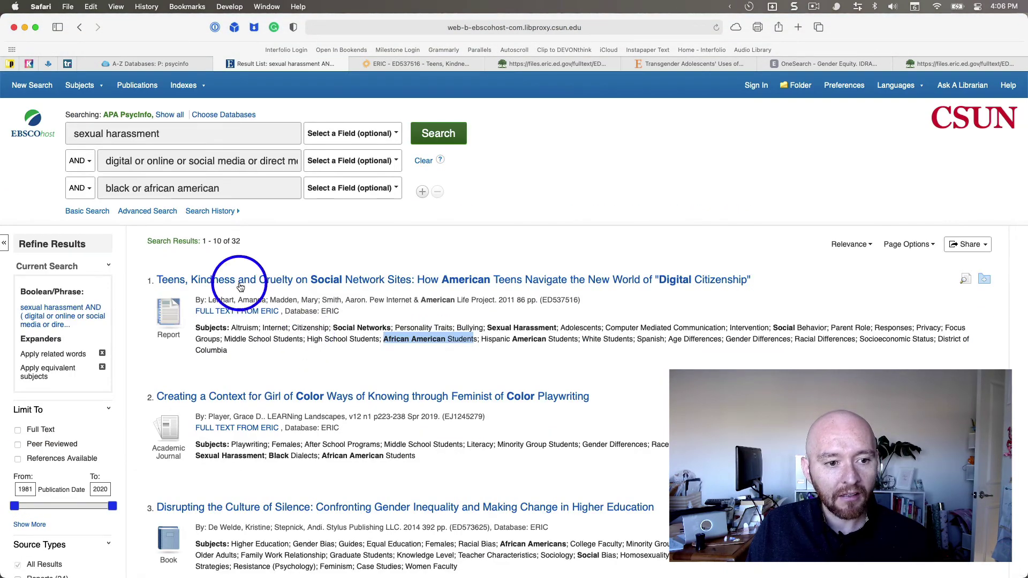
Replace the third AND term with "asian" and rerun the search.
triple_click(236, 183)
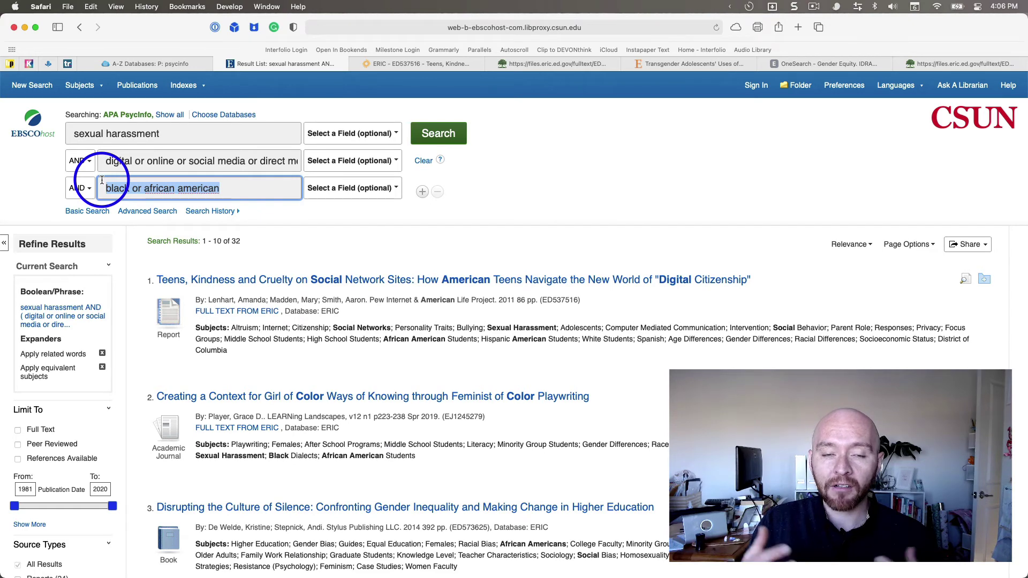
key(BackSpace)
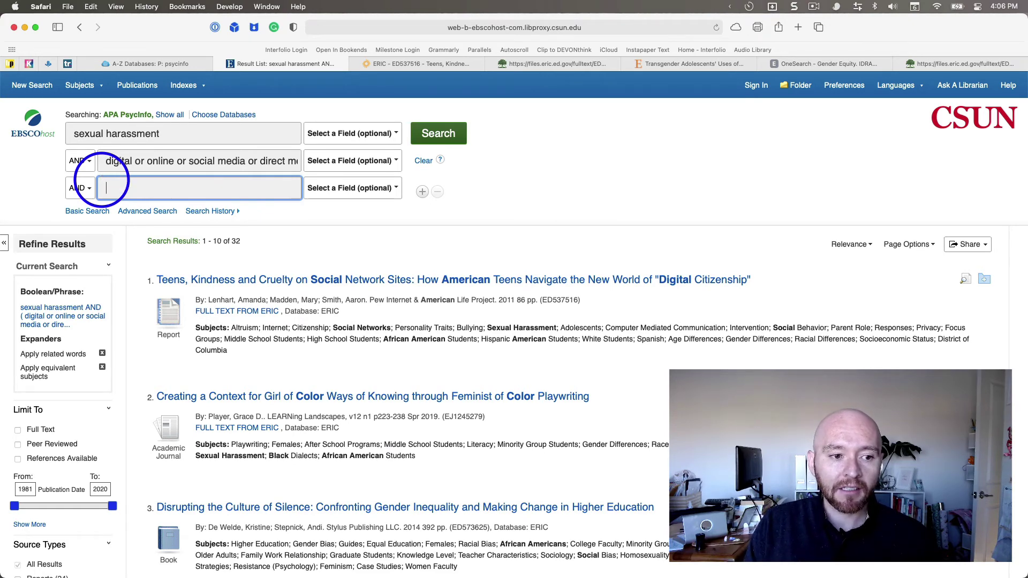
text(asian)
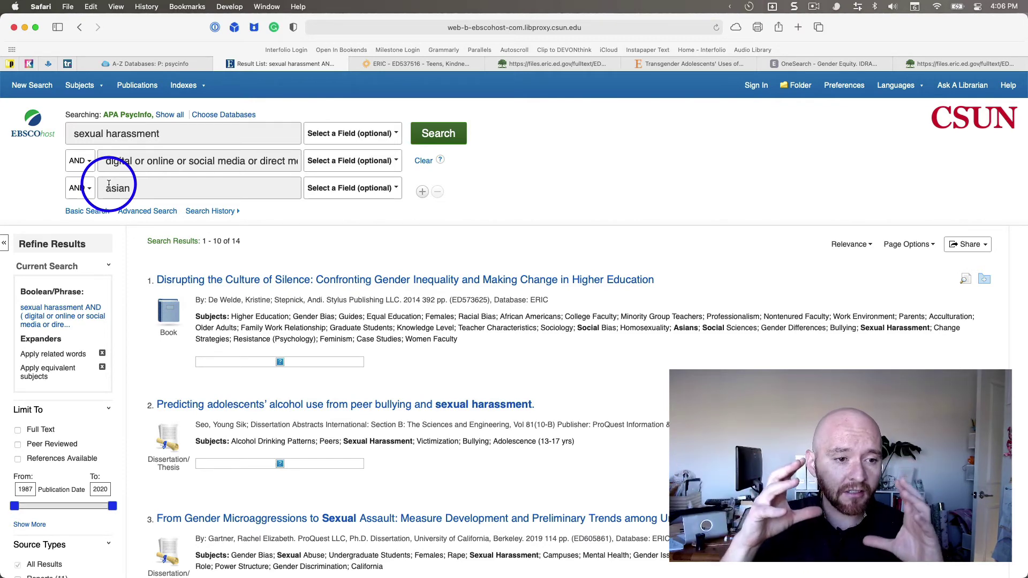
Examine the titles and subjects of the results for "asian" and compare them with the digital media terms of the second row.
scroll(279, 288, down, 2)
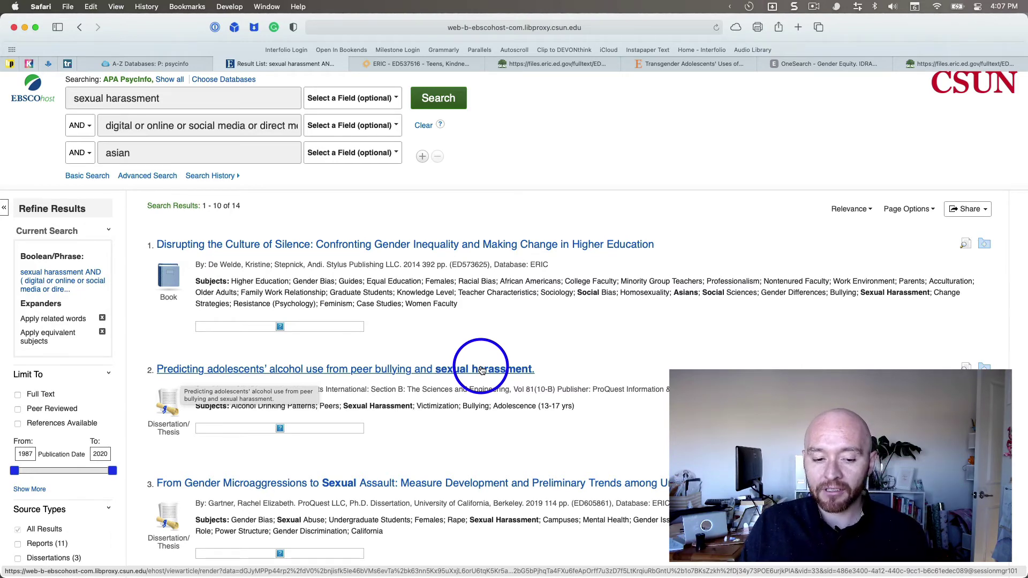
scroll(480, 369, down, 3)
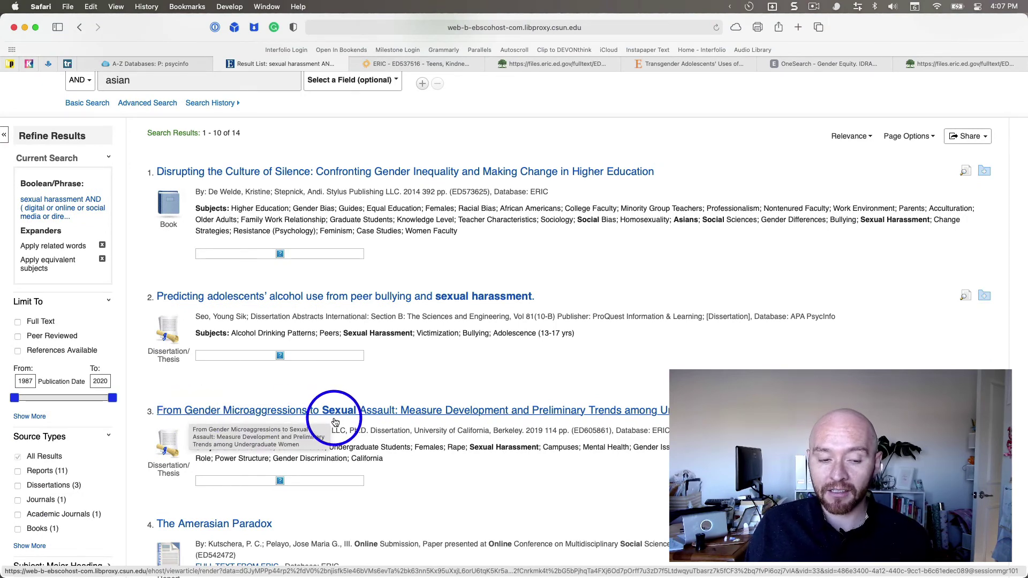
scroll(336, 422, down, 1)
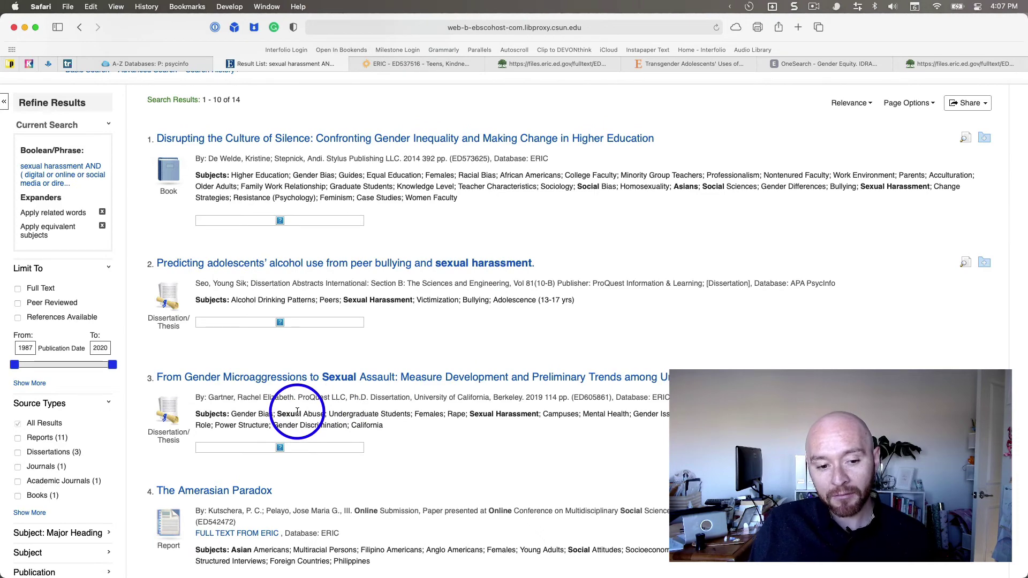
scroll(298, 412, down, 1)
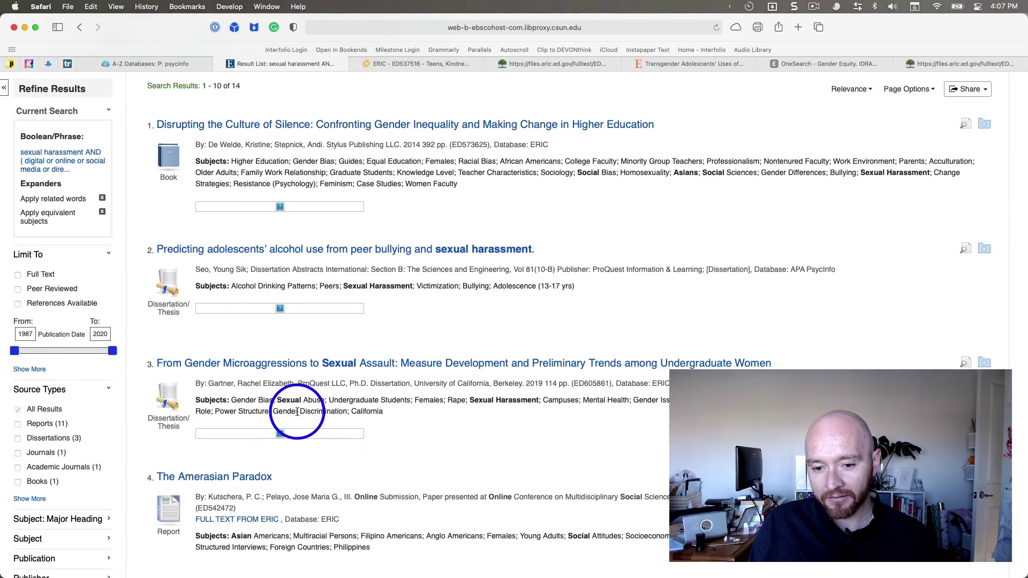
scroll(431, 394, up, 5)
scroll(435, 383, up, 1)
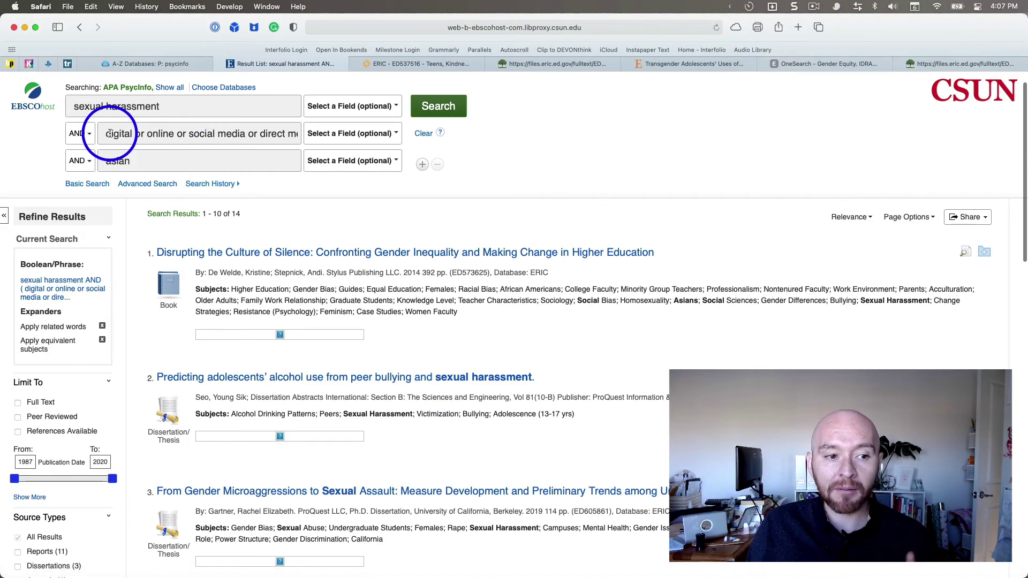
drag(104, 133, 312, 132)
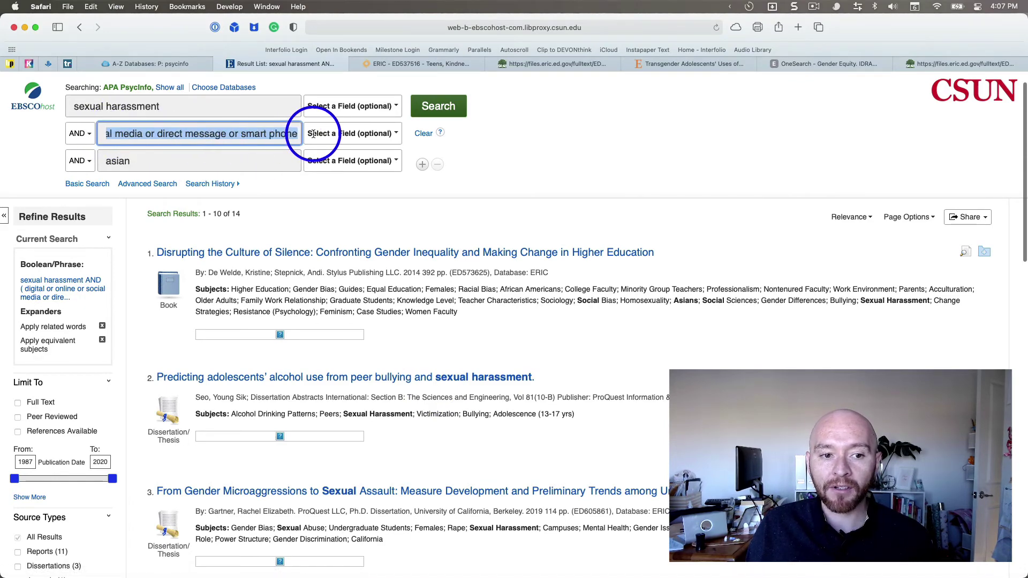
scroll(262, 268, down, 5)
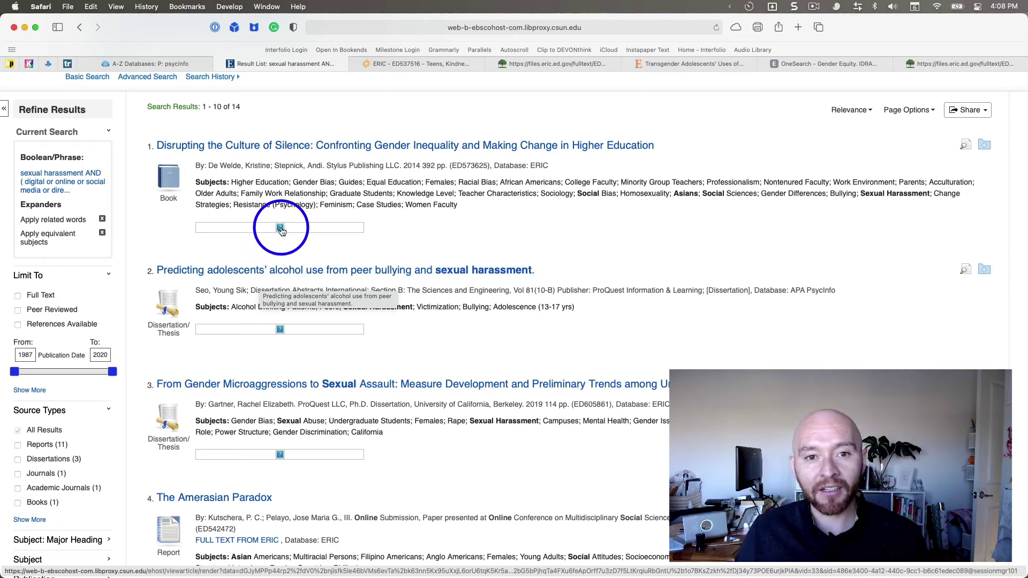
scroll(294, 214, up, 5)
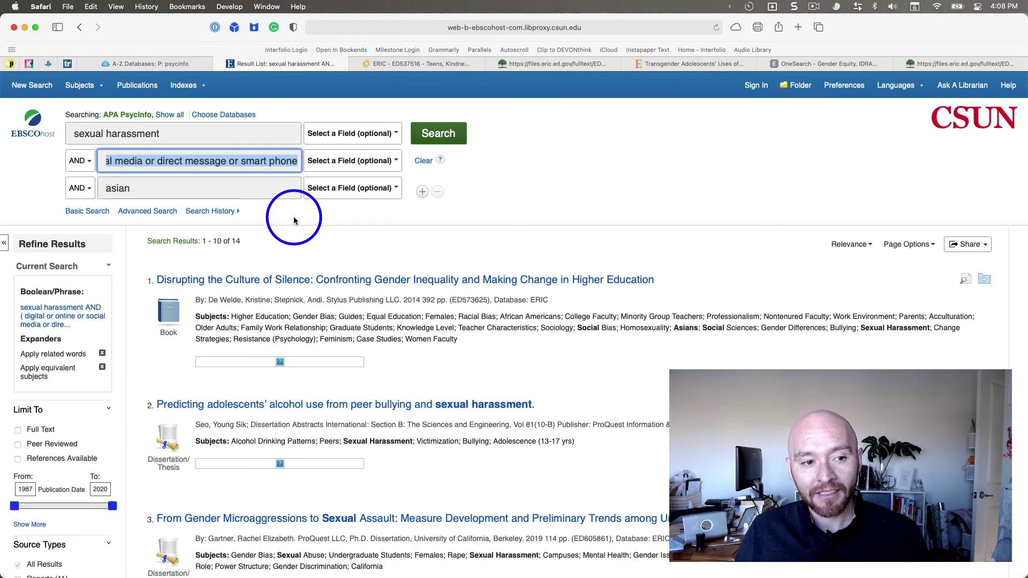